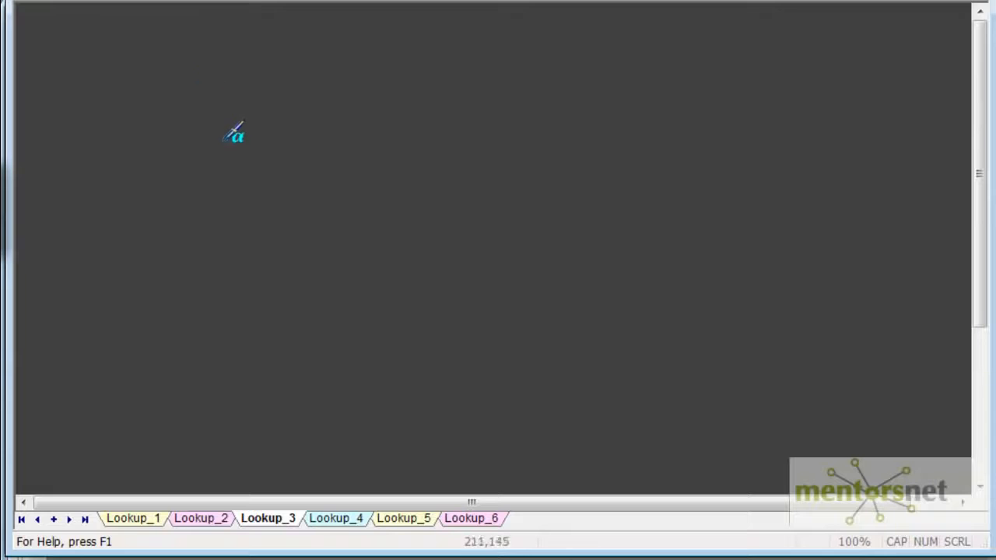
- Draw a database cylinder on the Lookup_3 board and label it EMP
left_click_drag(221, 145, 219, 216)
left_click_drag(288, 140, 286, 224)
left_click_drag(219, 146, 290, 140)
left_click_drag(215, 141, 290, 135)
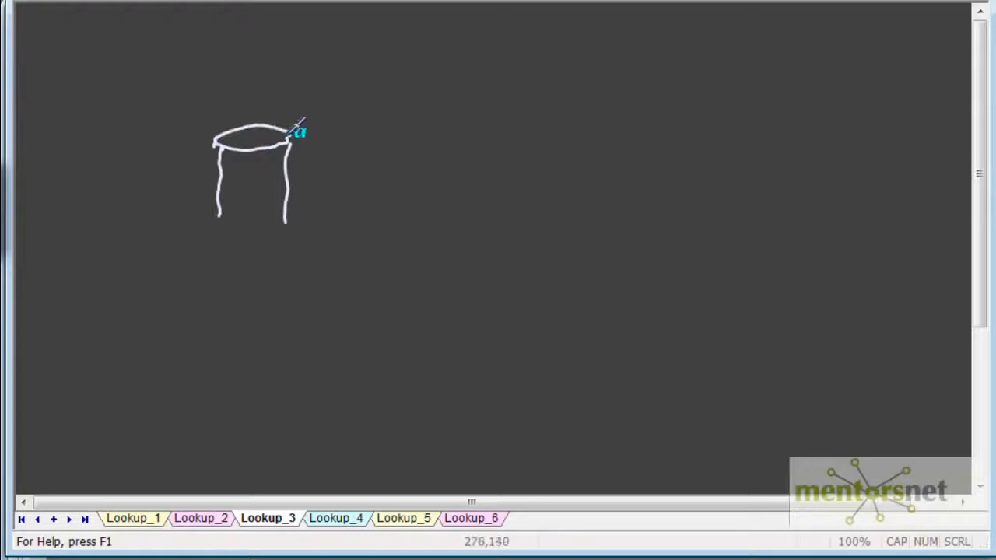
left_click_drag(224, 90, 244, 107)
mouse_move(252, 101)
left_mouse_down()
mouse_move(273, 84)
mouse_move(273, 101)
left_mouse_up()
left_click_drag(281, 86, 286, 98)
left_click_drag(217, 217, 286, 224)
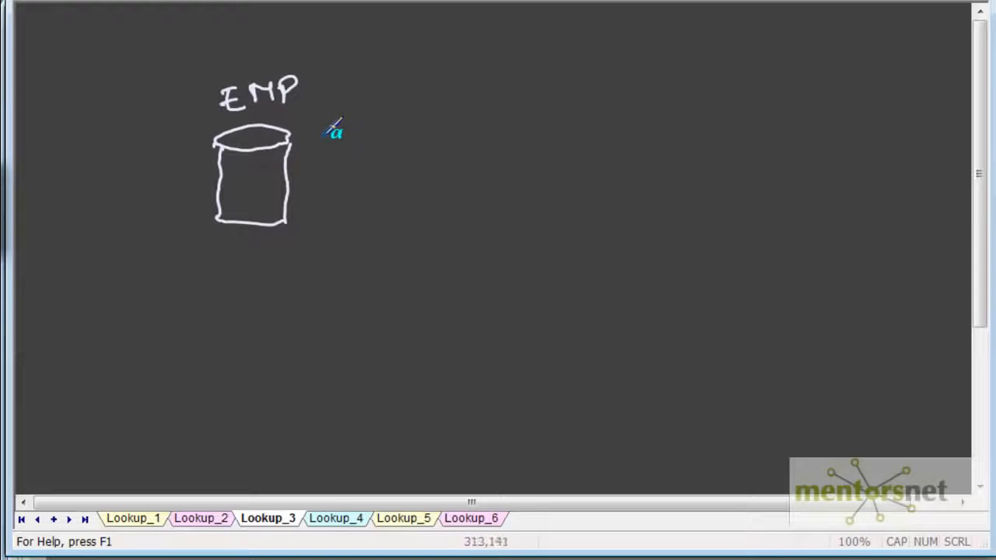
- Write the column names ID, NAME and DEPT ID beside the EMP cylinder, with dots between NAME and DEPT ID
left_click_drag(321, 134, 321, 152)
mouse_move(311, 134)
left_mouse_down()
mouse_move(330, 133)
mouse_move(330, 152)
left_mouse_up()
left_click_drag(341, 136, 341, 151)
left_click_drag(308, 180, 320, 168)
left_click_drag(331, 175, 355, 176)
left_click_drag(367, 160, 377, 179)
left_click_drag(309, 216, 309, 236)
mouse_move(310, 217)
left_mouse_down()
mouse_move(312, 235)
mouse_move(347, 234)
left_mouse_up()
left_click_drag(333, 226, 357, 218)
mouse_move(356, 218)
left_mouse_down()
mouse_move(359, 227)
mouse_move(389, 217)
left_mouse_up()
mouse_move(381, 218)
left_mouse_down()
mouse_move(381, 235)
mouse_move(429, 213)
left_mouse_up()
mouse_move(421, 214)
left_mouse_down()
mouse_move(421, 235)
mouse_move(442, 235)
left_mouse_up()
left_click_drag(443, 211, 445, 235)
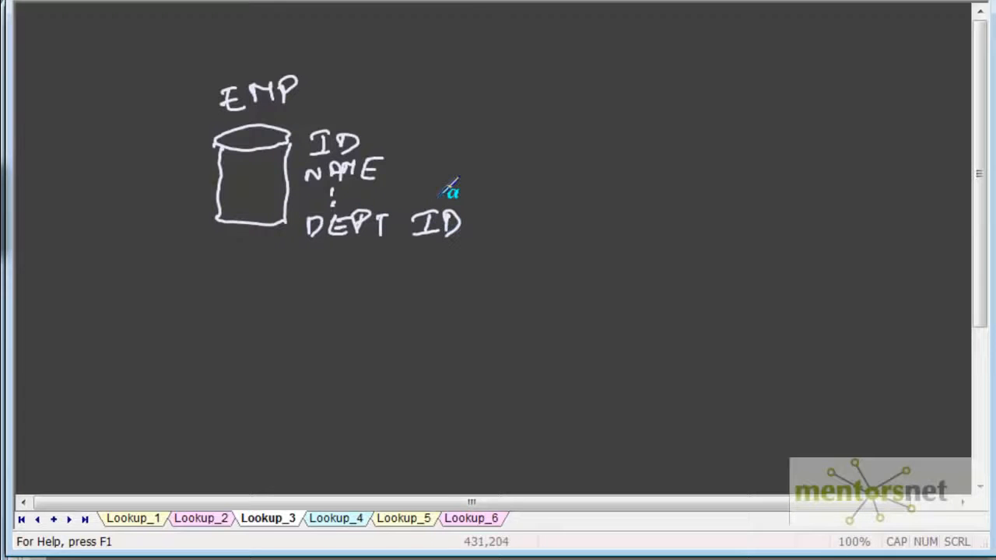
- Draw a lookup box containing DEPTID and DEPT NAME, with a dashed arrow leading to it from the EMP table's DEPT ID
left_click_drag(438, 45, 445, 109)
mouse_move(433, 48)
left_mouse_down()
mouse_move(544, 73)
mouse_move(528, 117)
left_mouse_up()
left_click_drag(450, 100, 542, 101)
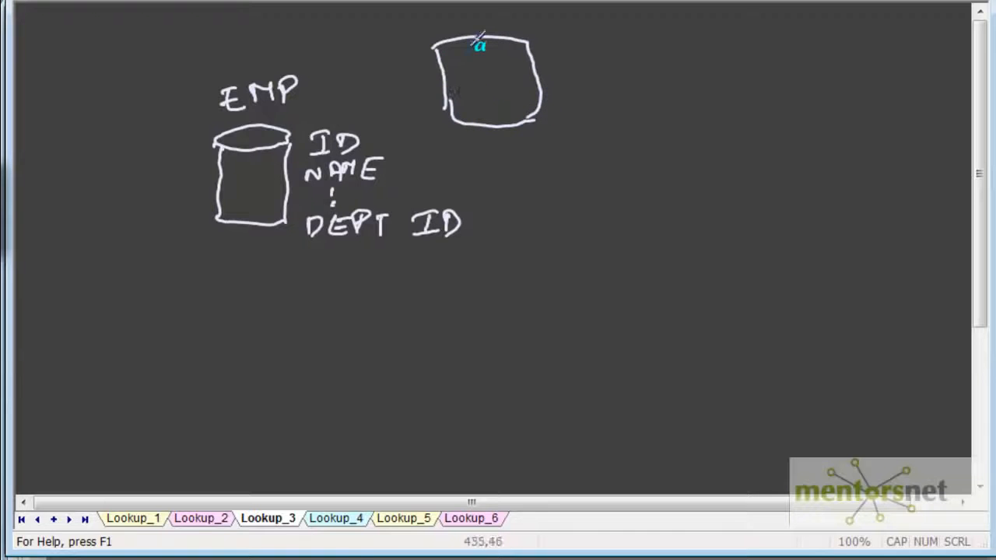
left_click_drag(421, 200, 421, 205)
left_click_drag(409, 163, 409, 168)
left_click_drag(404, 131, 404, 120)
left_click_drag(414, 87, 413, 97)
left_click_drag(423, 63, 419, 69)
mouse_move(409, 54)
left_mouse_down()
mouse_move(424, 70)
mouse_move(547, 49)
mouse_move(467, 96)
mouse_move(577, 94)
mouse_move(591, 82)
mouse_move(618, 87)
mouse_move(610, 94)
left_mouse_up()
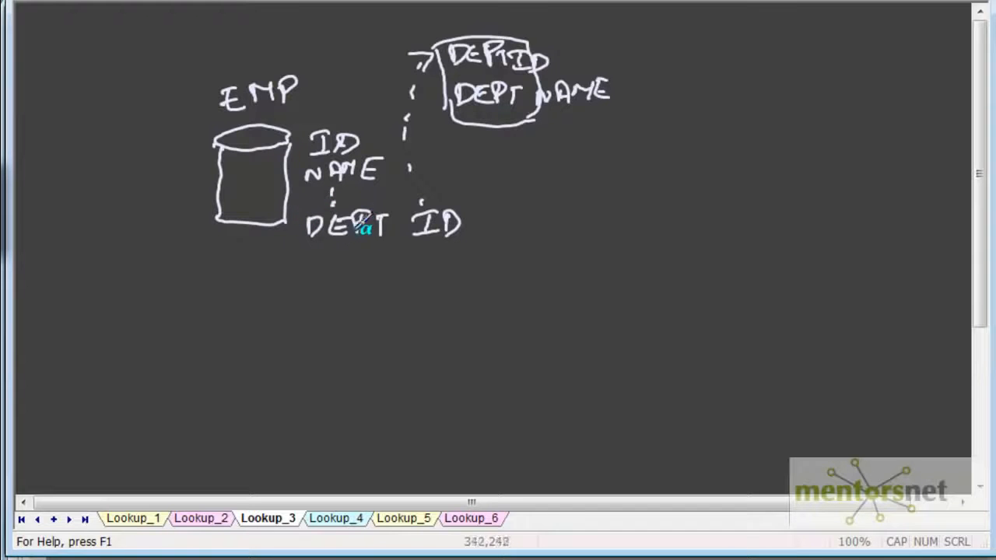
- Write a sample employee record below the EMP table with EMPID 1 and DEPTID 10
mouse_move(314, 274)
left_mouse_down()
mouse_move(314, 294)
mouse_move(359, 293)
mouse_move(378, 278)
left_mouse_up()
mouse_move(231, 254)
left_mouse_down()
mouse_move(294, 247)
mouse_move(303, 257)
left_mouse_up()
left_click_drag(362, 251, 462, 258)
- Write two sample lookup rows below the department box: 10 ADMIN and 10 ADMIN_TEST
left_click_drag(596, 89, 606, 96)
mouse_move(540, 142)
left_mouse_down()
mouse_move(545, 160)
mouse_move(570, 145)
left_mouse_up()
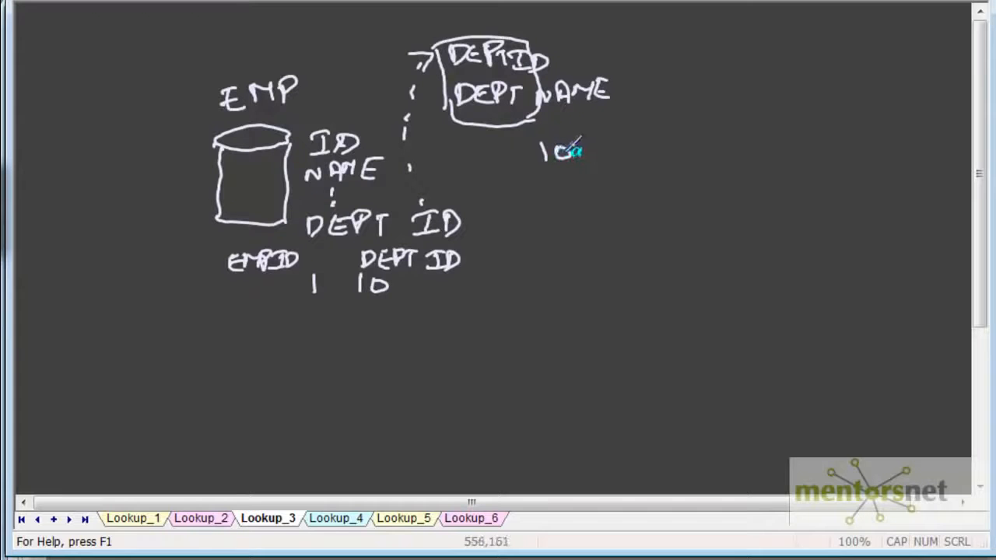
mouse_move(544, 188)
left_mouse_down()
mouse_move(544, 204)
mouse_move(575, 192)
left_mouse_up()
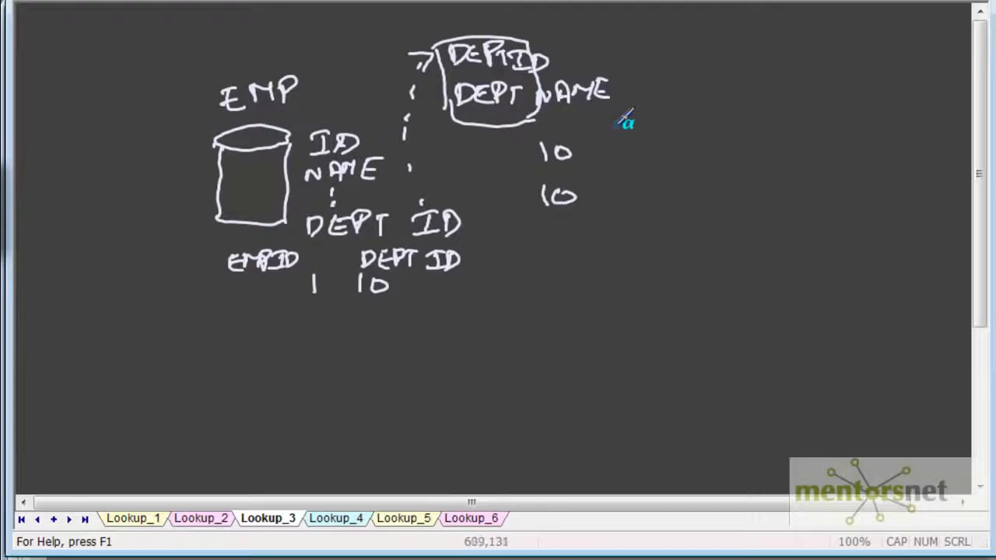
mouse_move(627, 127)
left_mouse_down()
mouse_move(627, 151)
mouse_move(648, 140)
mouse_move(663, 156)
mouse_move(694, 140)
mouse_move(739, 140)
left_mouse_up()
mouse_move(619, 194)
left_mouse_down()
mouse_move(638, 206)
mouse_move(652, 184)
mouse_move(745, 194)
mouse_move(770, 169)
mouse_move(792, 195)
mouse_move(856, 195)
mouse_move(893, 177)
left_mouse_up()
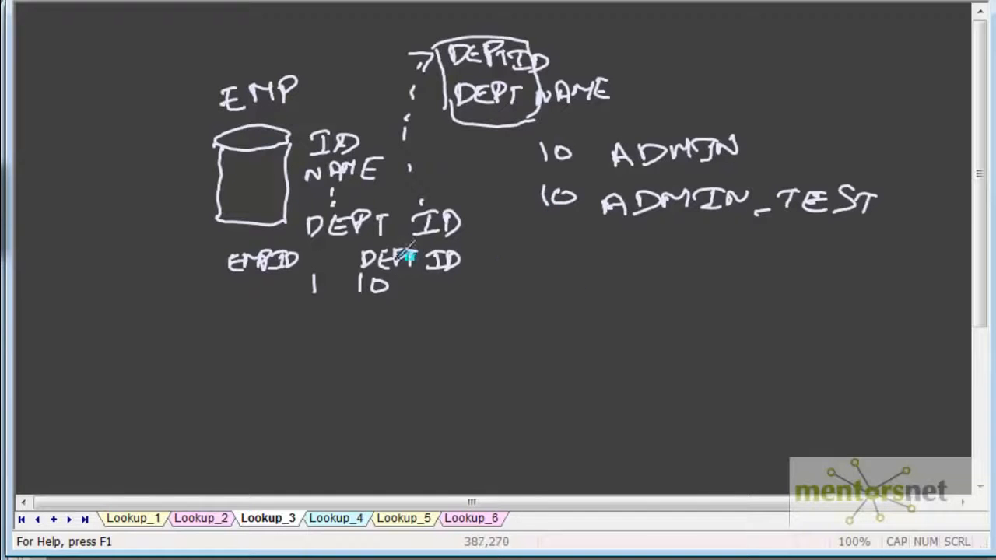
- Draw a dotted line linking the employee's DEPTID 10 to the sample department rows
left_click_drag(403, 281, 408, 278)
left_click(480, 204)
left_click_drag(510, 185, 515, 182)
left_click_drag(521, 174, 526, 169)
- List the multiple-match policies FIRST VALUE, LAST VALUE, ANY VALUE and REPORT ERROR below the sample department rows
mouse_move(557, 284)
left_mouse_down()
mouse_move(557, 310)
mouse_move(592, 289)
mouse_move(628, 303)
mouse_move(659, 285)
mouse_move(767, 285)
mouse_move(584, 327)
mouse_move(599, 335)
mouse_move(813, 327)
left_mouse_up()
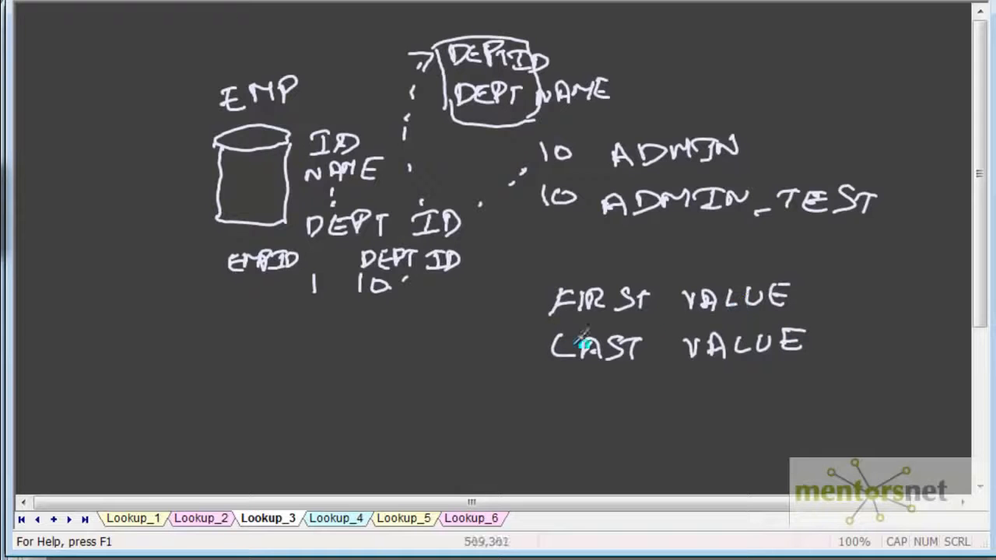
mouse_move(562, 384)
left_mouse_down()
mouse_move(560, 393)
mouse_move(599, 381)
mouse_move(744, 387)
mouse_move(814, 375)
left_mouse_up()
mouse_move(565, 435)
left_mouse_down()
mouse_move(589, 416)
mouse_move(716, 421)
mouse_move(816, 407)
mouse_move(849, 410)
mouse_move(843, 425)
left_mouse_up()
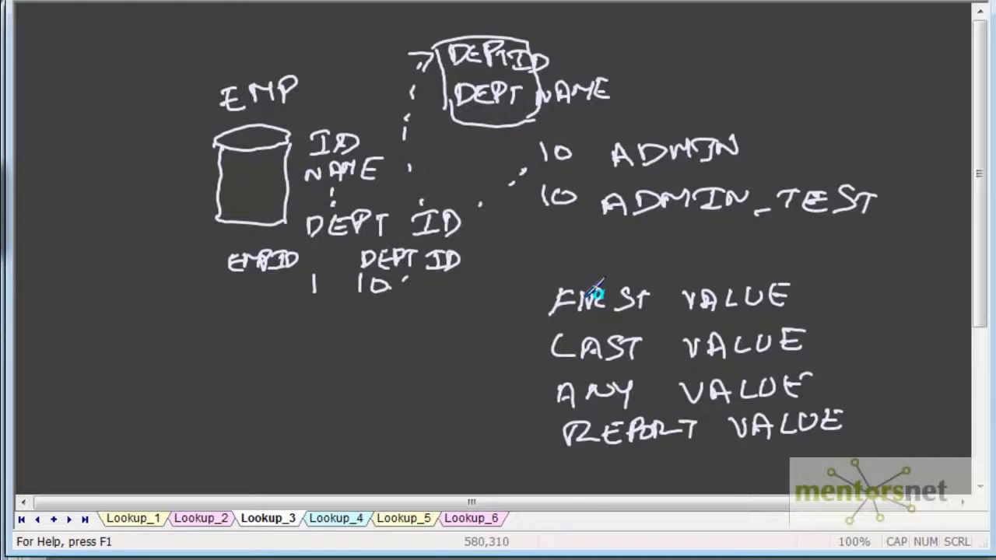
mouse_move(731, 424)
left_mouse_down()
mouse_move(914, 407)
mouse_move(957, 408)
mouse_move(961, 427)
left_mouse_up()
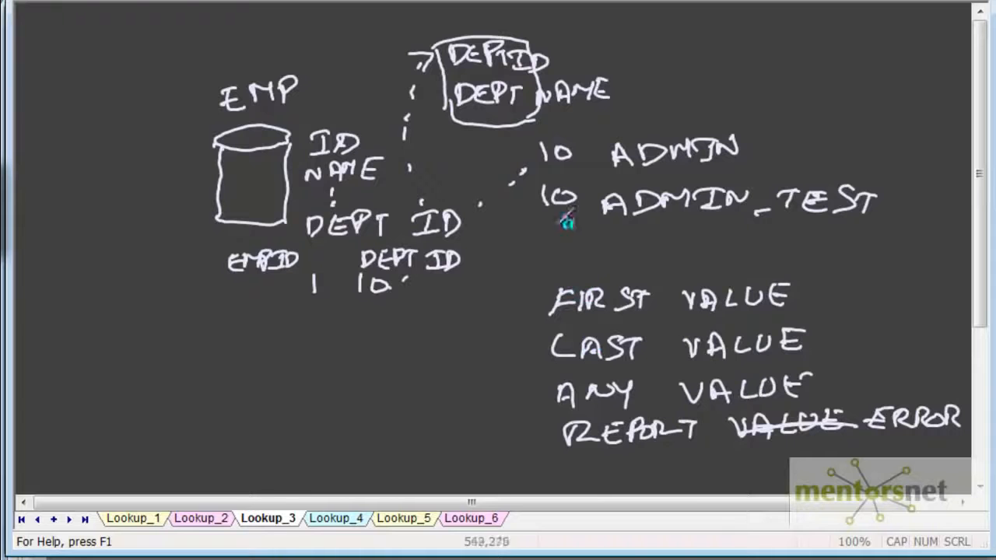
left_click_drag(891, 152, 907, 217)
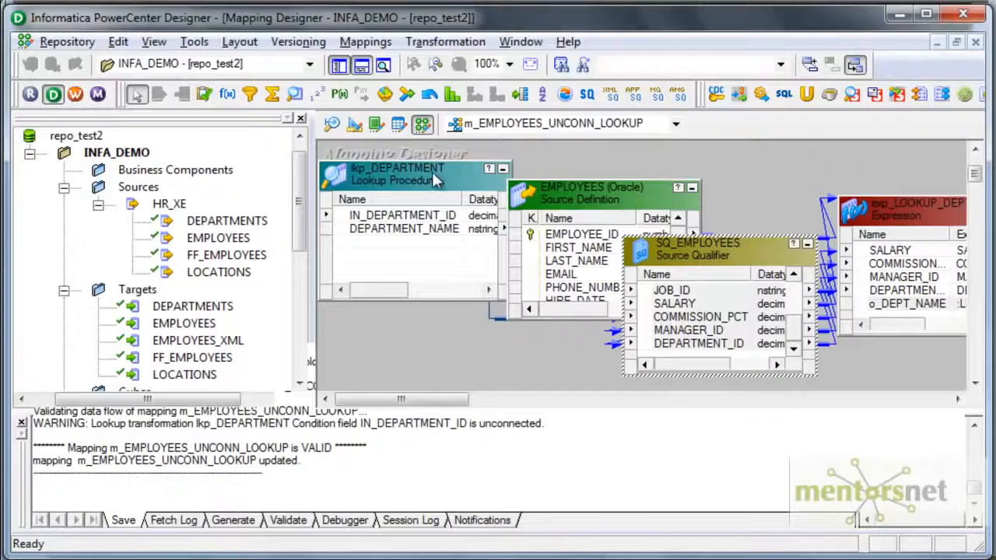
- In Informatica PowerCenter Designer, set the lookup table name of lkp_DEPARTMENT to DEPT_TEST and save the mapping
double_click(404, 166)
left_click(471, 77)
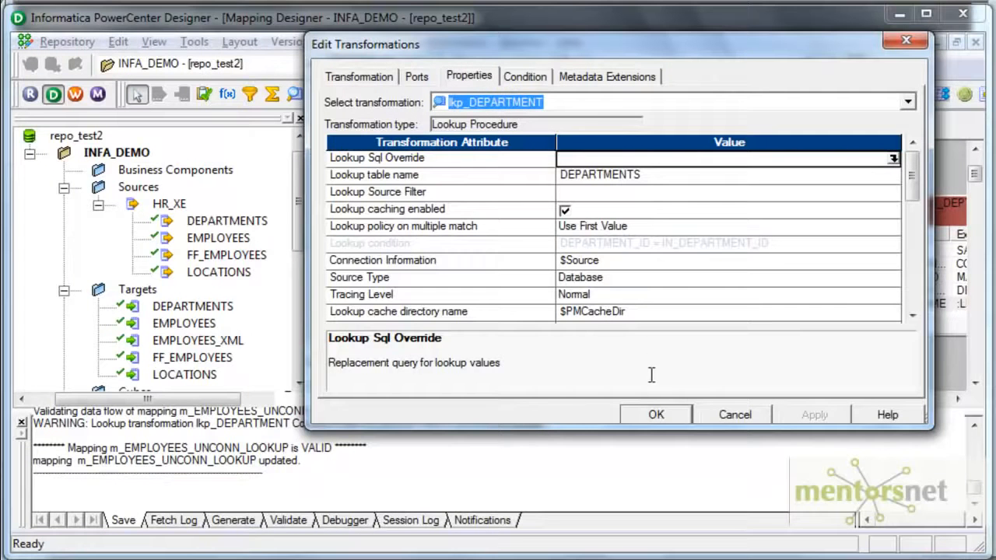
left_click(609, 176)
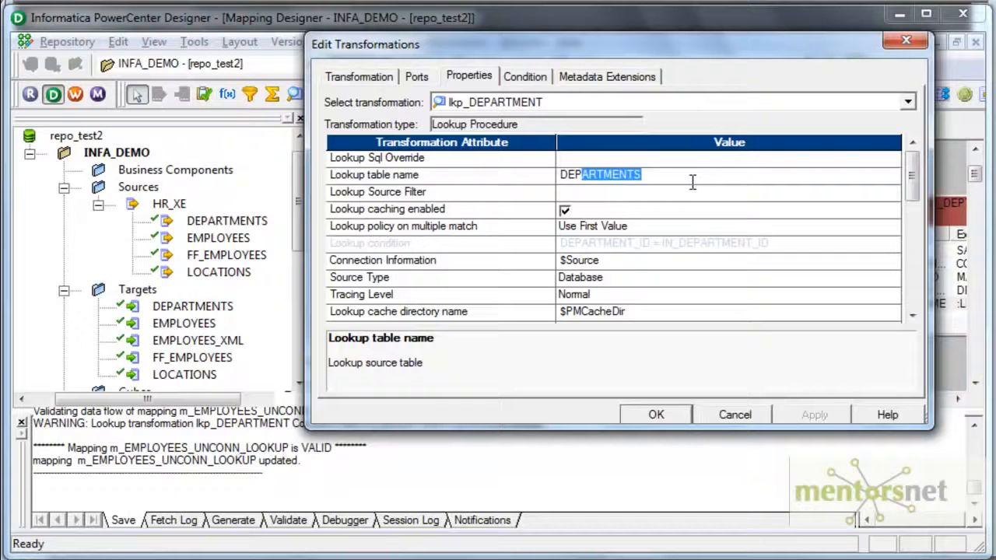
type("TES")
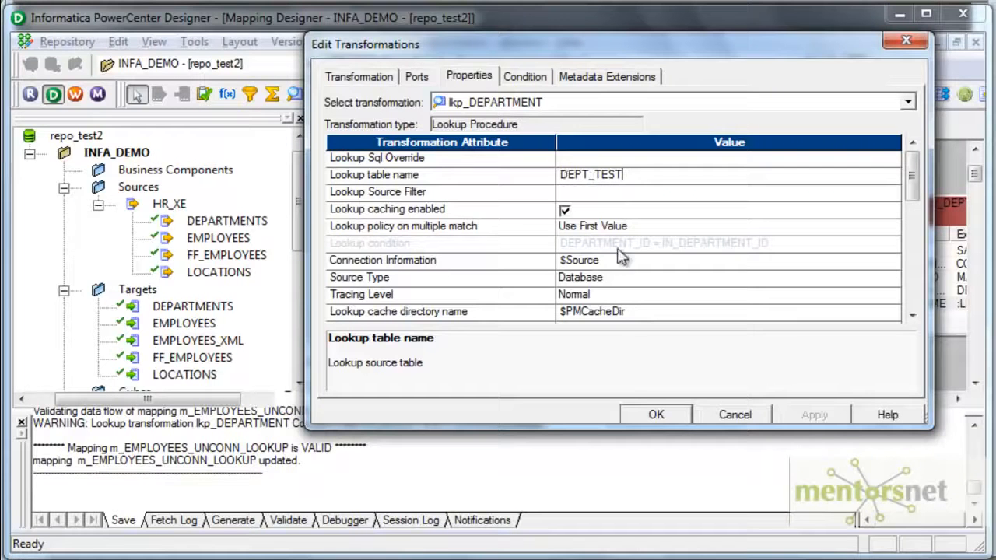
left_click(654, 414)
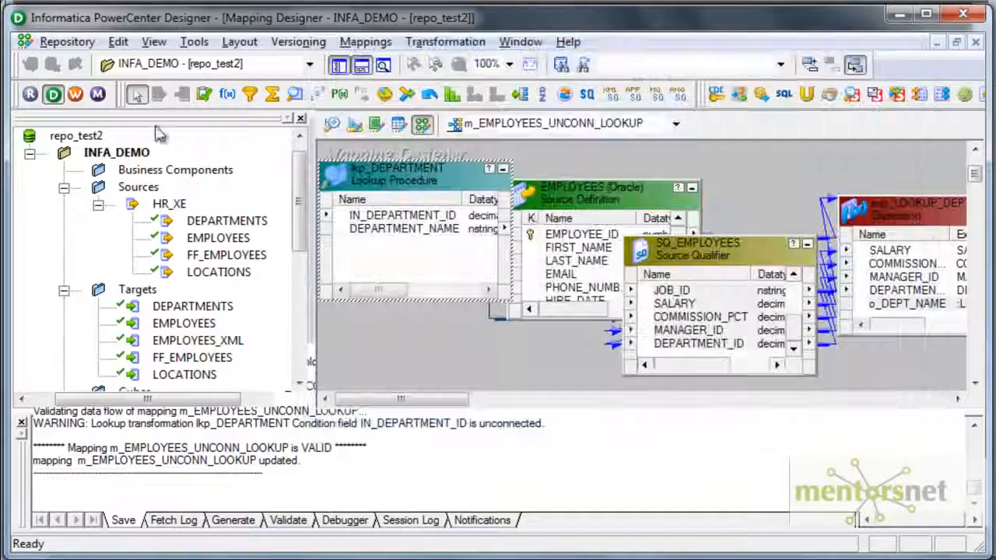
left_click(67, 42)
left_click(71, 294)
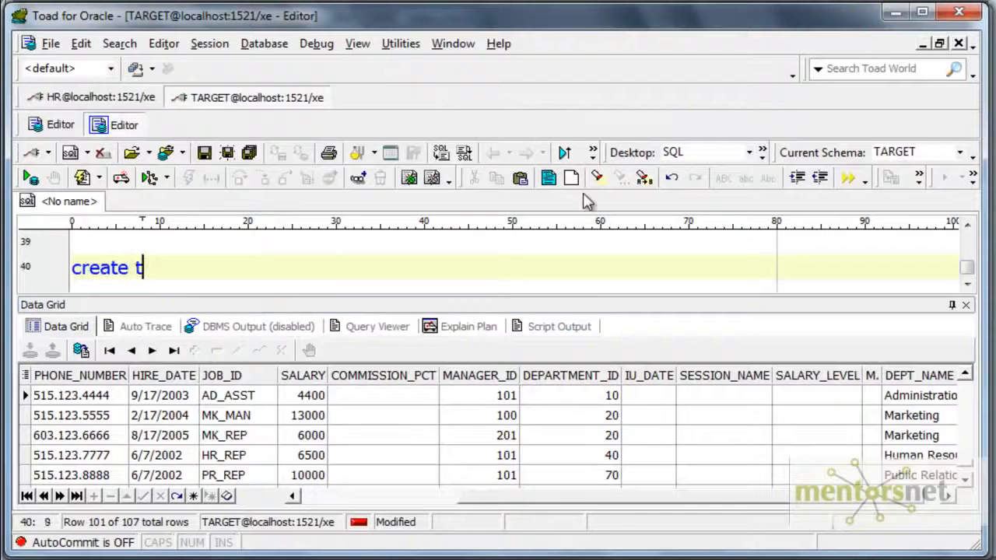
- In Toad for Oracle, create the table hr.dept_test as select * from hr.departments
type("able dept_test")
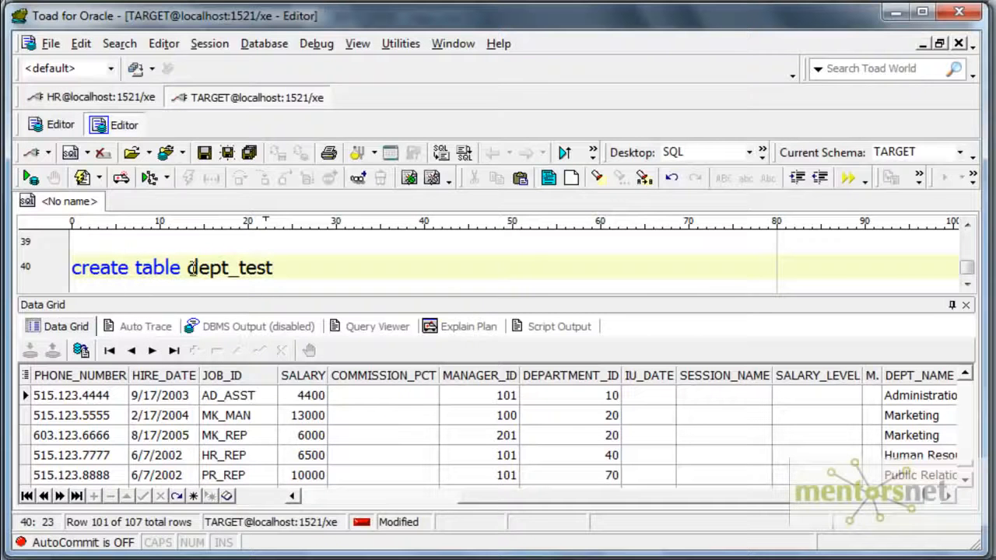
type("hr.")
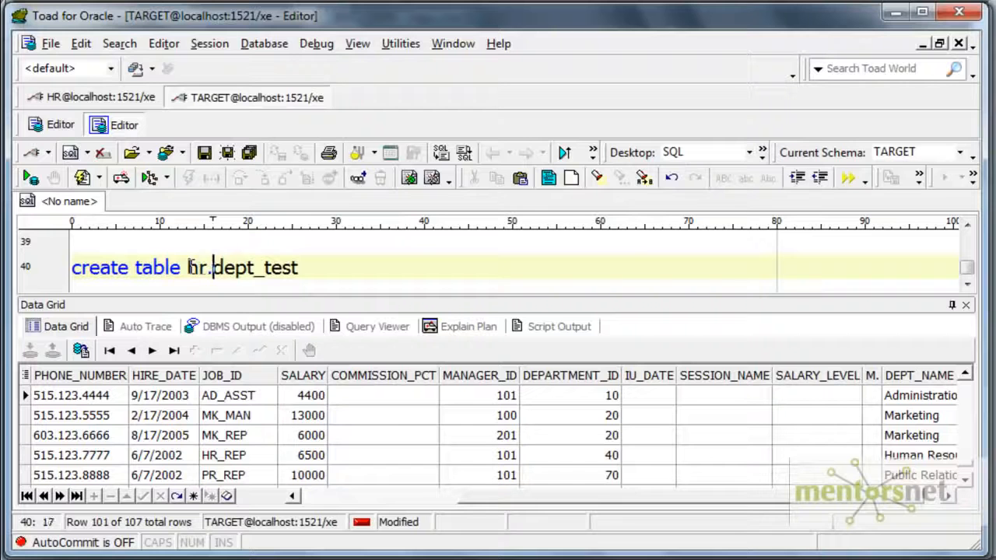
type("st as select")
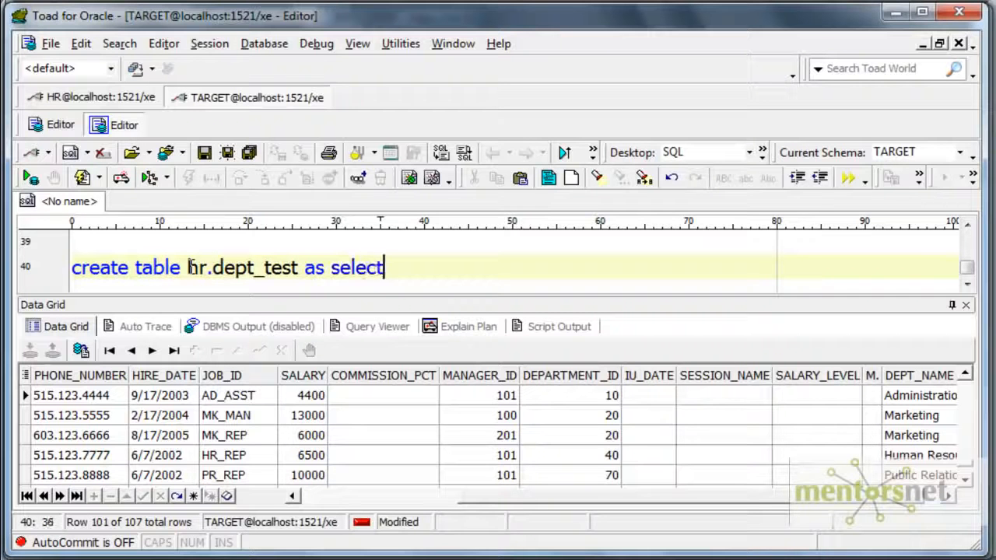
type(" * from hr.departments")
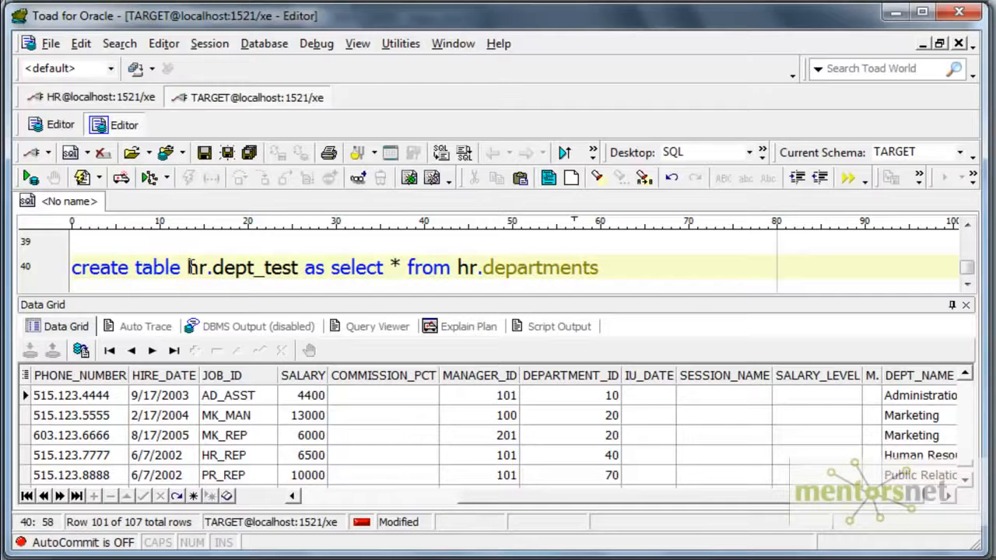
key("F9")
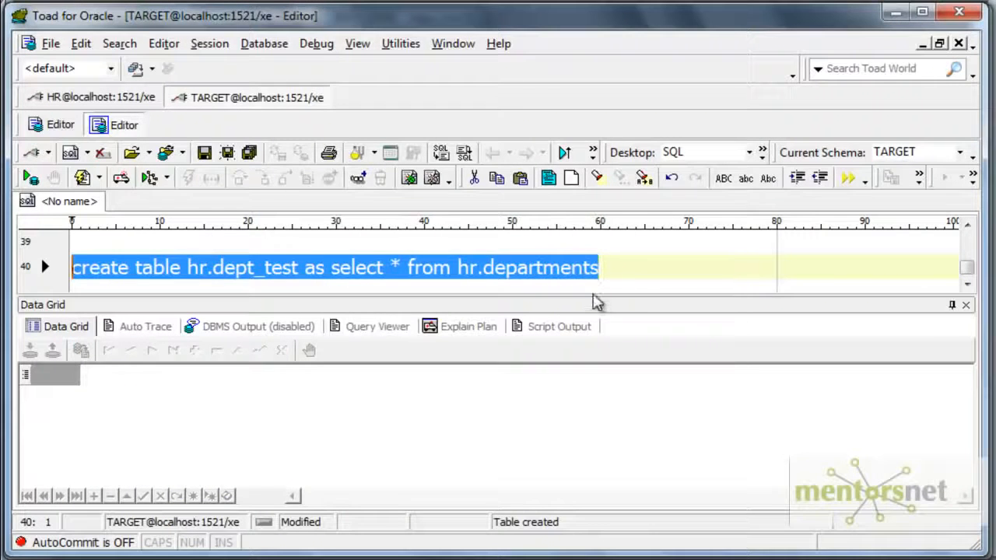
- Query all rows of hr.dept_test ordered by department_id and examine department 10's ID and name
left_click_drag(594, 305, 599, 336)
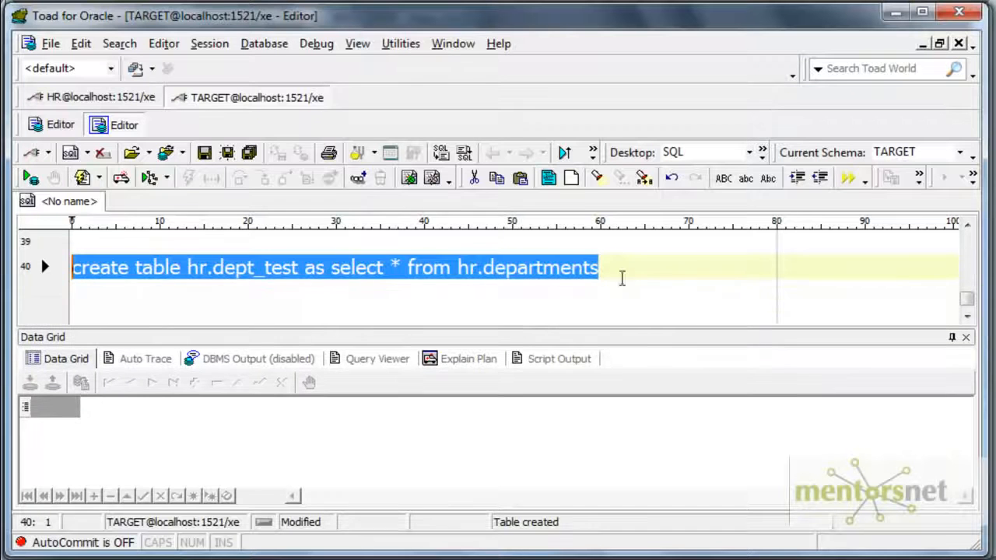
left_click(620, 267)
key("Return")
key("Return")
type("sele")
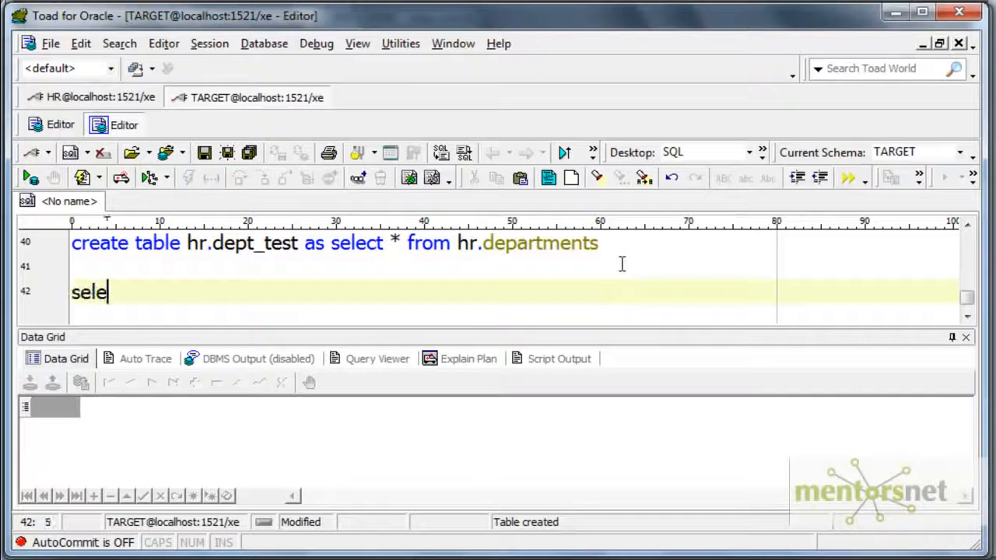
type("ct * from")
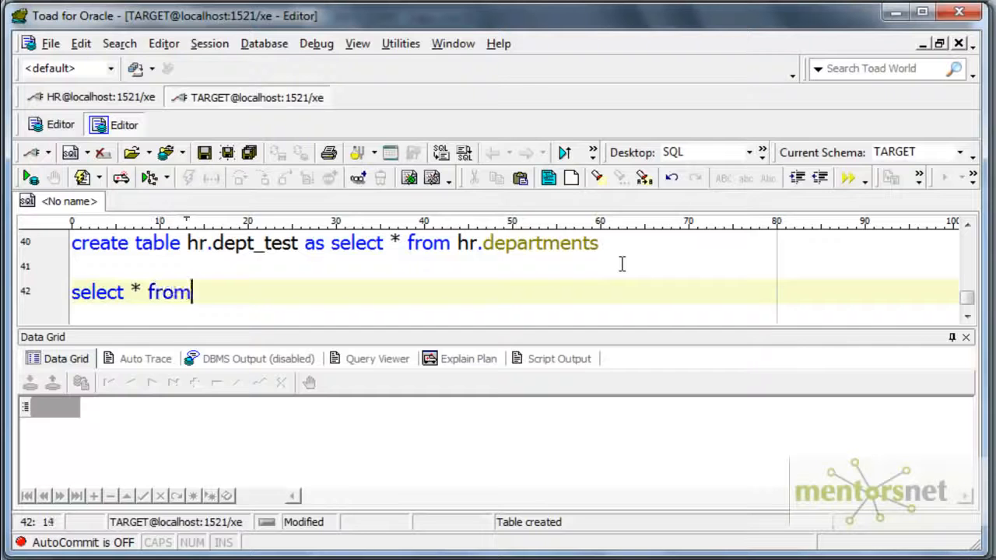
type(" hr.dept_test")
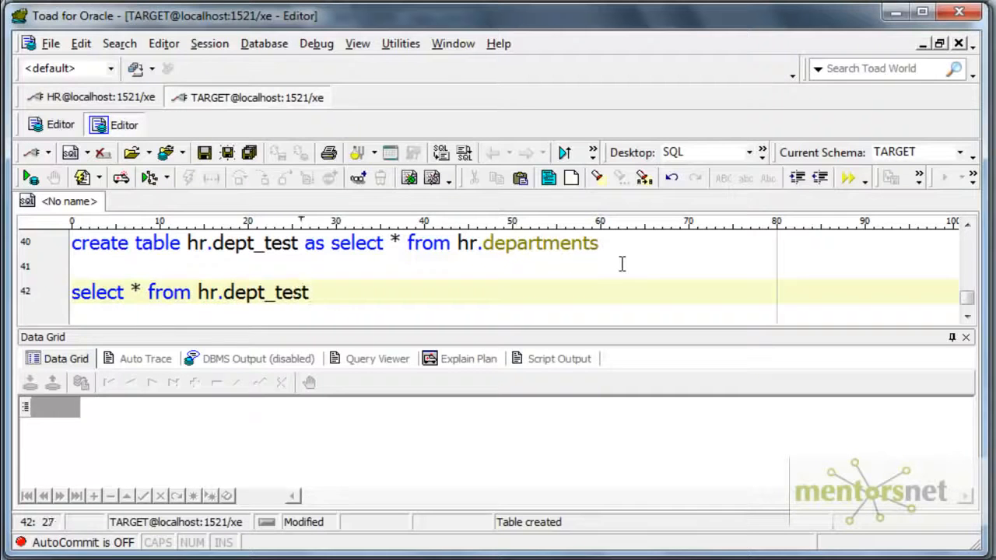
key("F9")
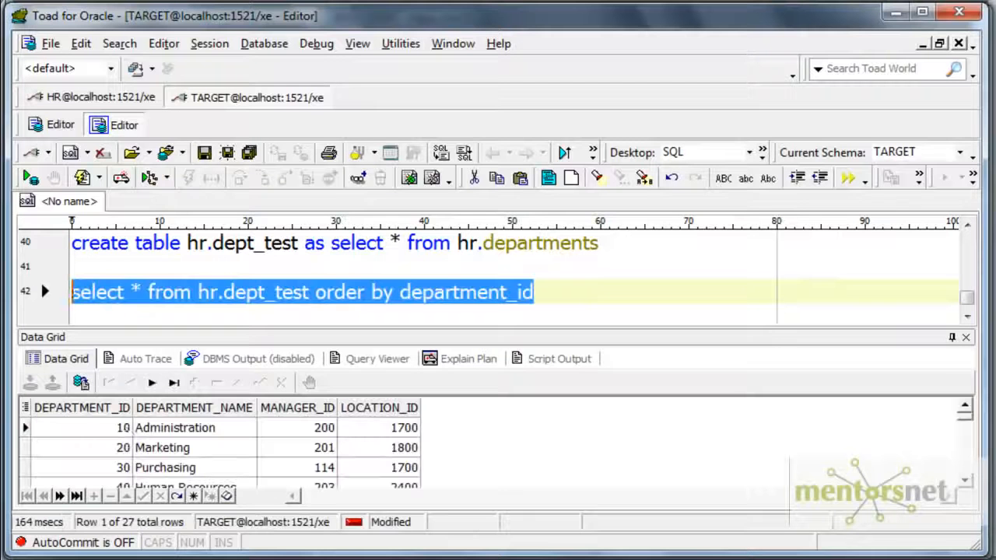
left_click(111, 432)
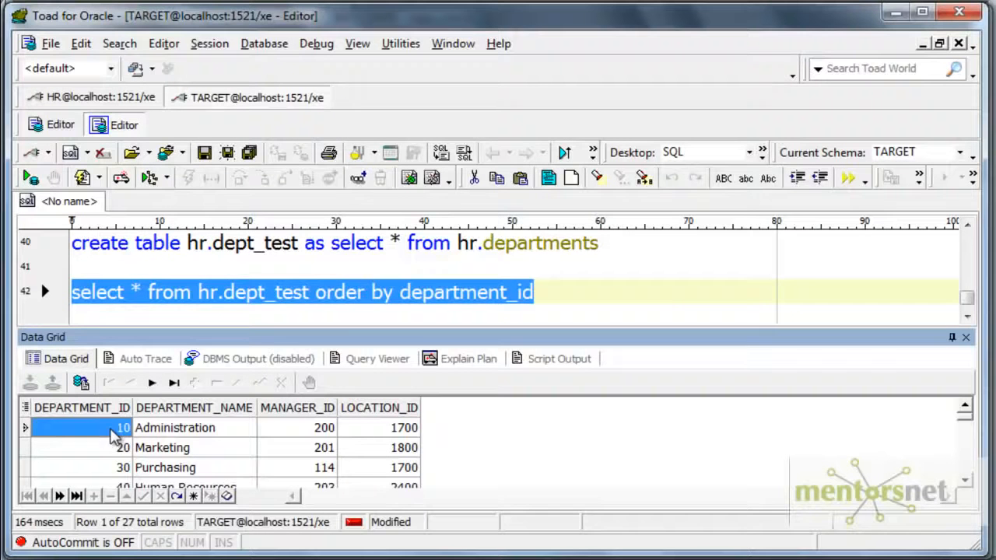
left_click(174, 433)
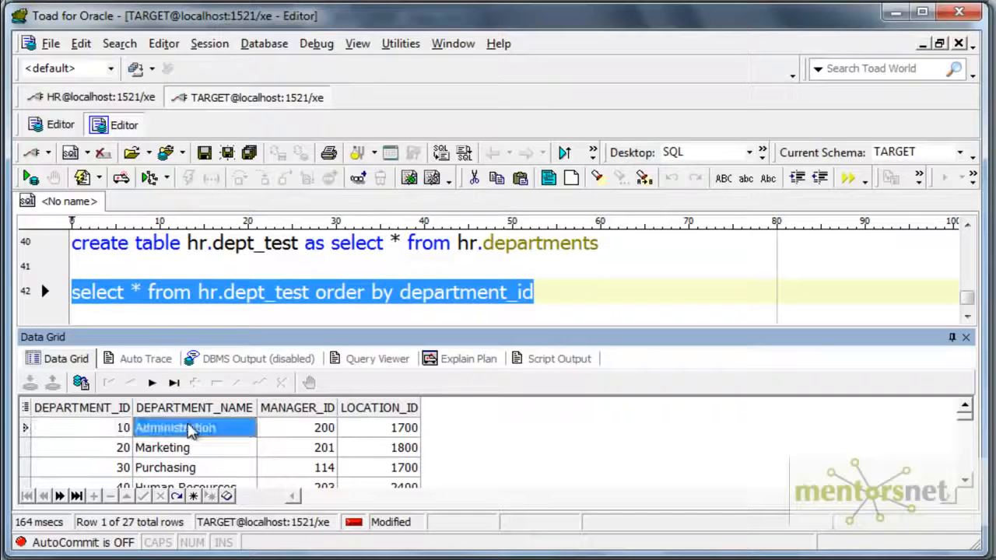
- Begin an insert statement for the hr.dept_test table below the ordered select query
left_click(566, 289)
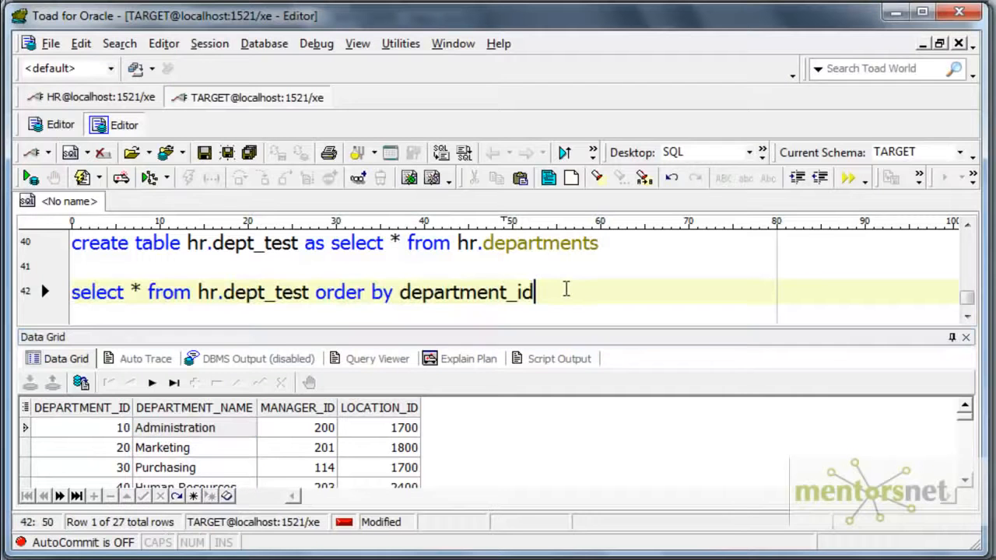
key("Return")
key("Return")
type("ins")
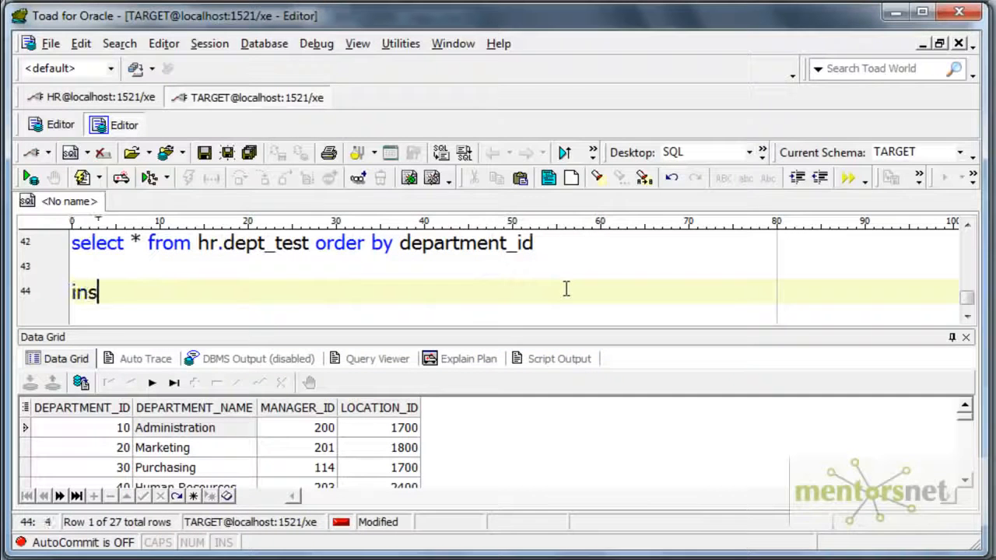
type("ert into dep")
key("BackSpace")
key("BackSpace")
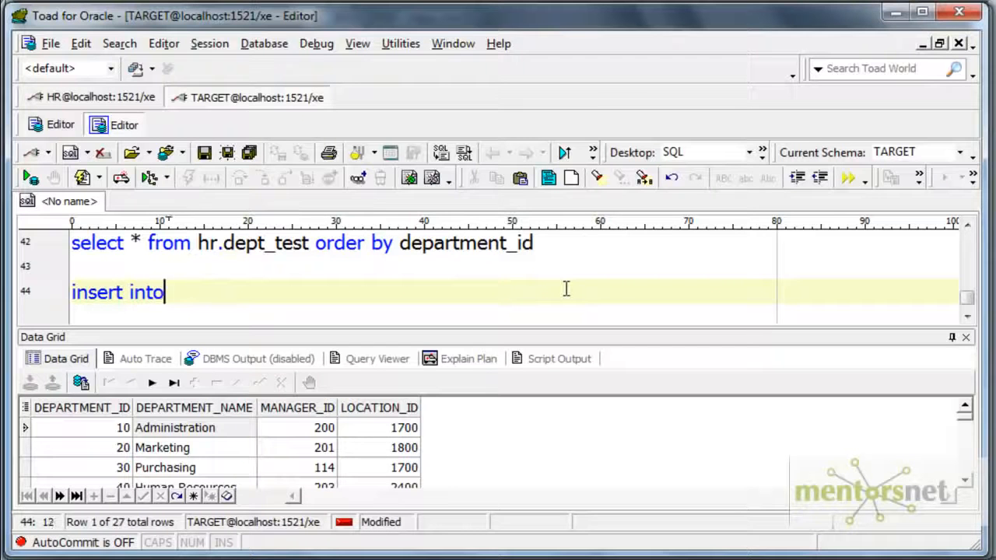
type("hr.dept_test selec")
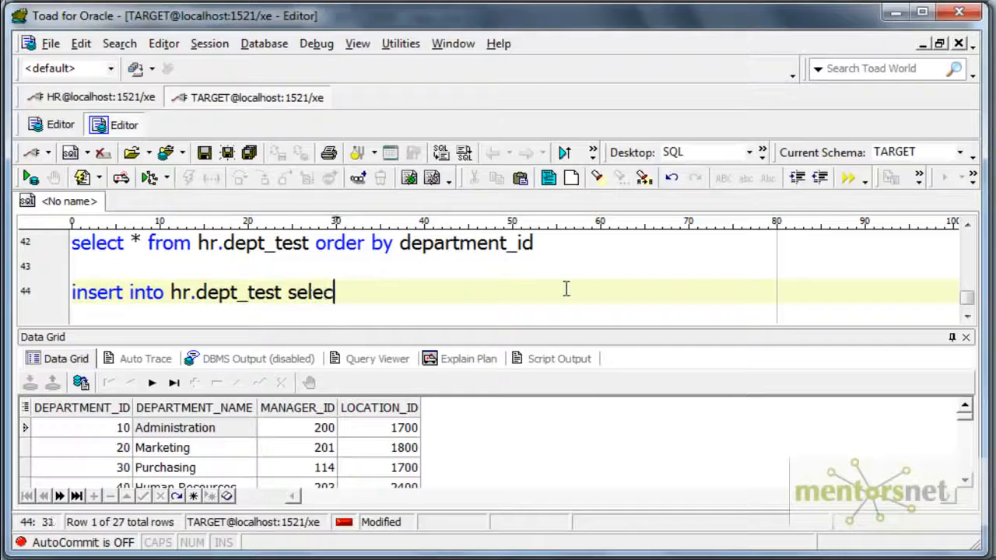
type("t * from hr.dept")
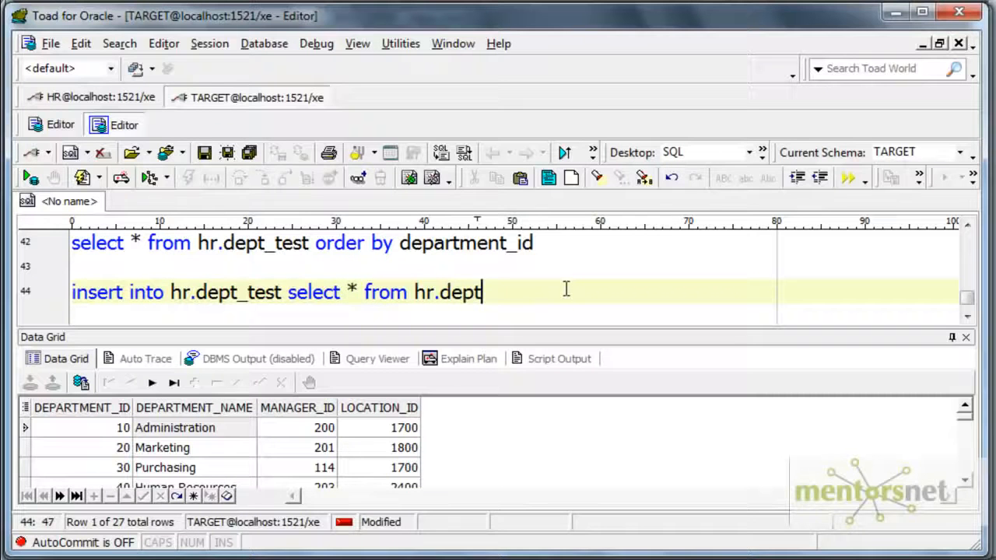
type("_test wher")
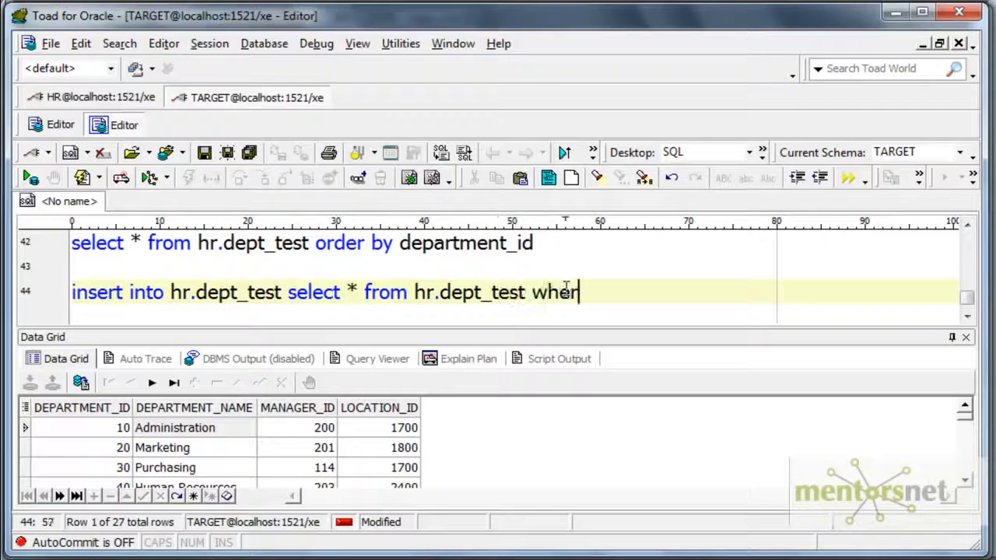
type("e depa")
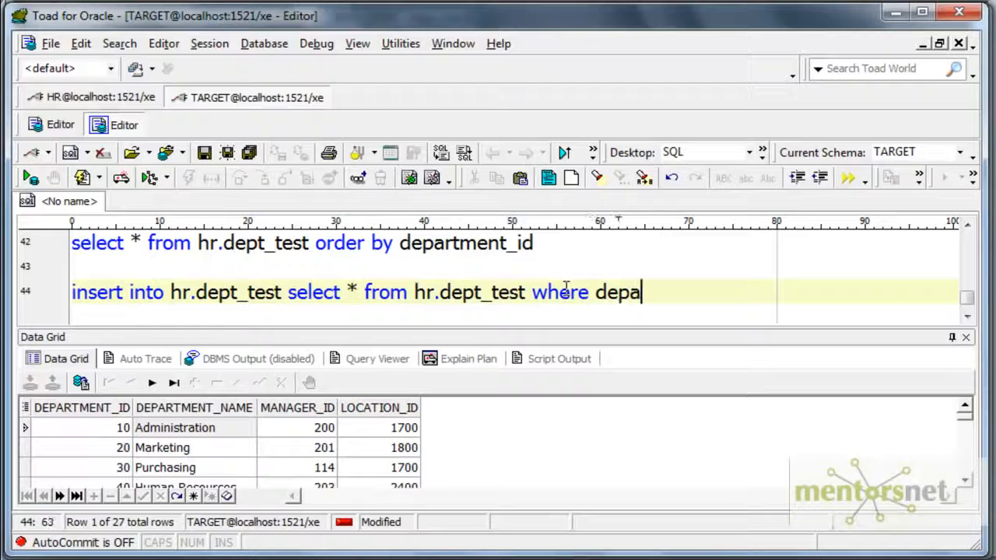
key("BackSpace")
key("BackSpace")
key("BackSpace")
key("BackSpace")
key("BackSpace")
key("BackSpace")
key("BackSpace")
key("BackSpace")
key("BackSpace")
key("BackSpace")
key("BackSpace")
key("BackSpace")
key("BackSpace")
key("BackSpace")
key("BackSpace")
key("BackSpace")
key("BackSpace")
key("BackSpace")
key("BackSpace")
key("BackSpace")
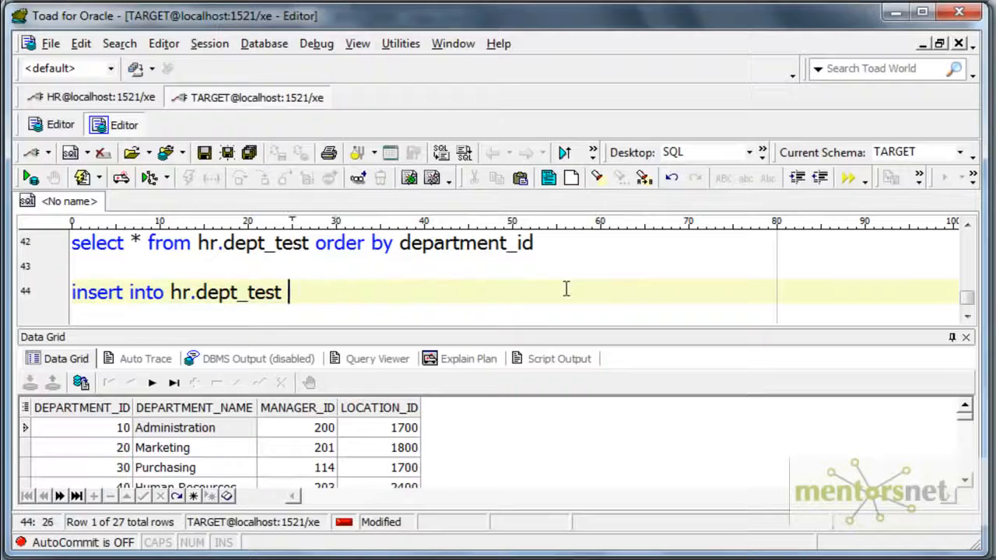
- Complete the hr.dept_test insert with values 10, 'Administration_TEST', 200 and 1700, and execute the statement
type("values (10")
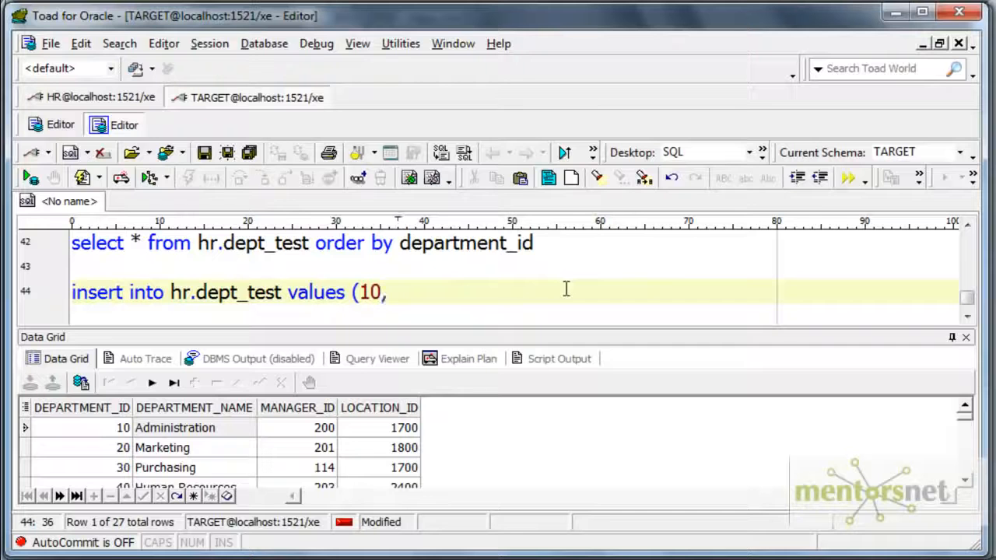
type(",")
left_click(223, 434)
key("ctrl+c")
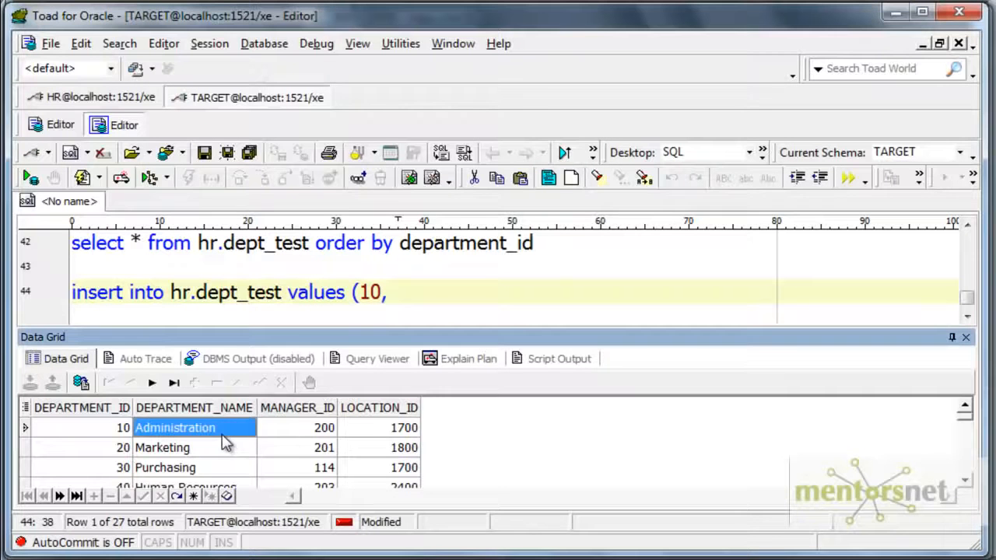
left_click(401, 293)
key("ctrl+v")
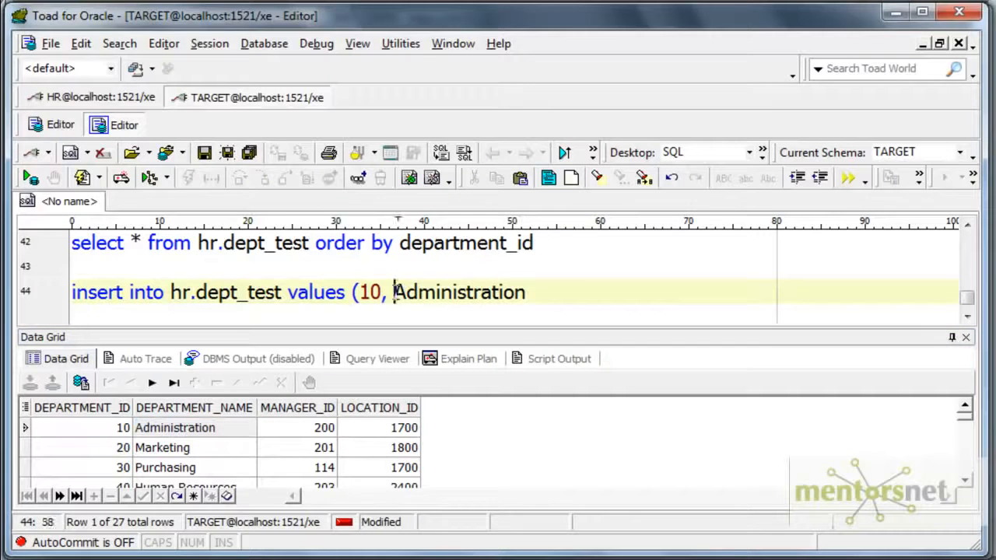
type("'")
key("End")
type("_TEST', 200, 1700)")
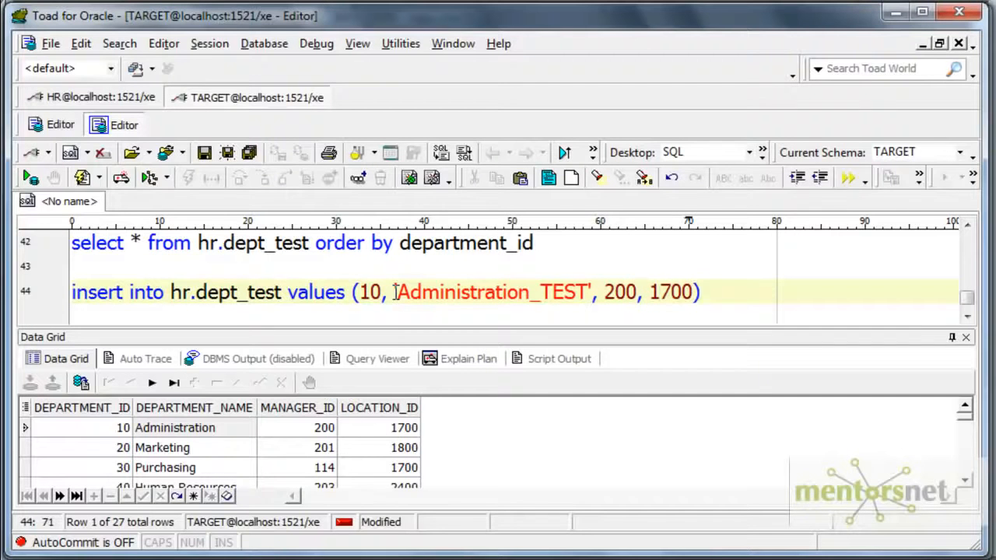
key("shift+Home")
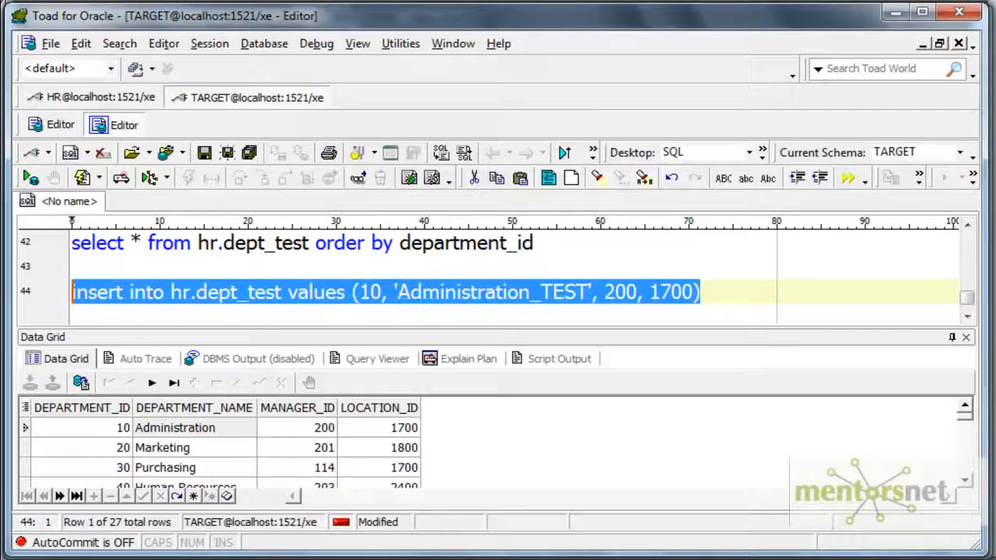
left_click(29, 178)
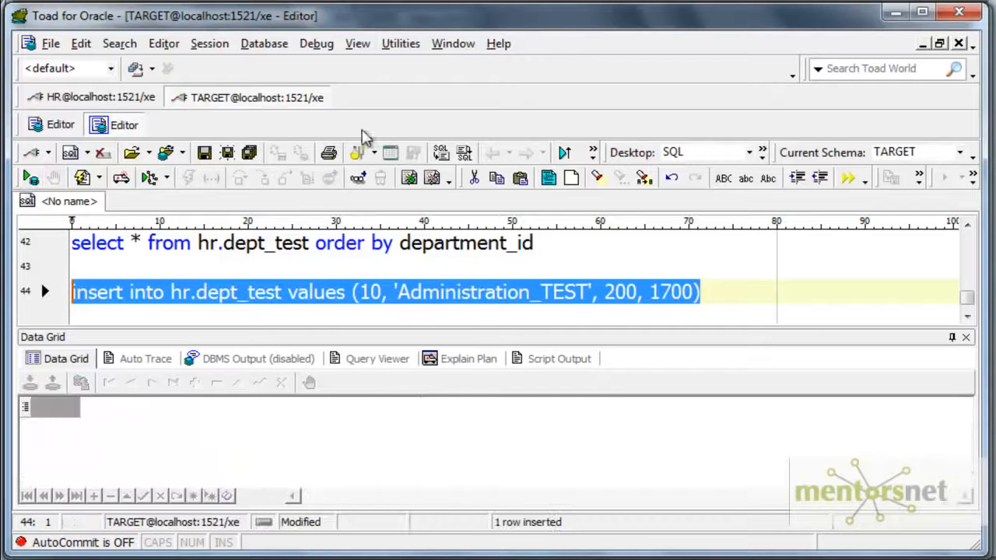
- Add a commit statement below the insert and execute it
left_click(713, 284)
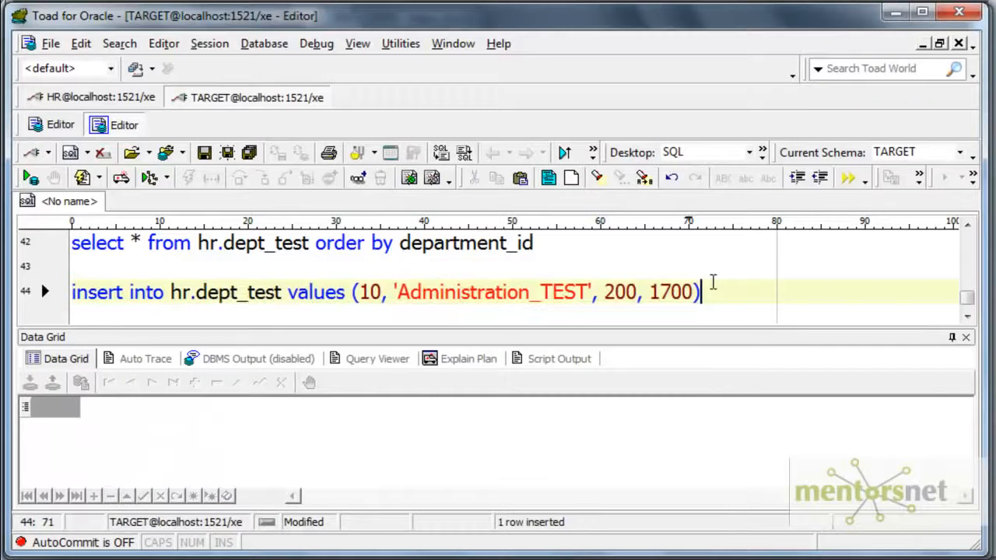
key("Return")
key("Return")
type("commit")
key("shift+Home")
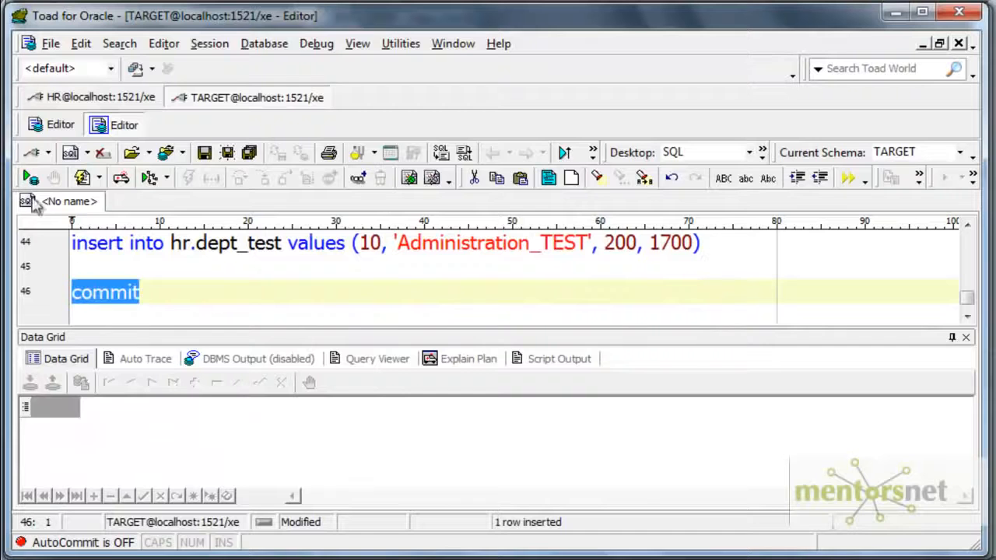
left_click(35, 184)
- Rerun the select on hr.dept_test ordered by department_id to check the rows for department 10
left_click(143, 273)
scroll(144, 274, "up", 2)
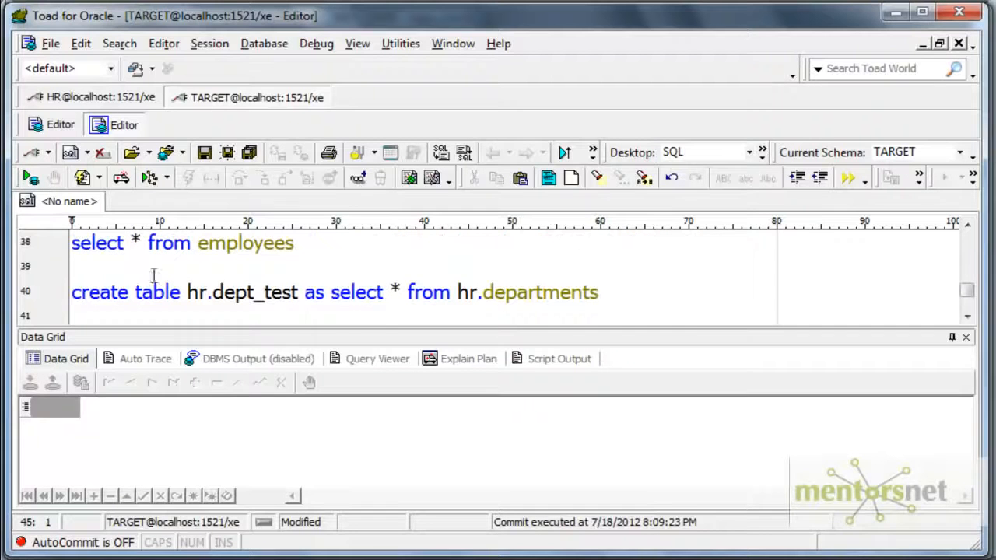
scroll(257, 292, "down", 1)
left_click(312, 268)
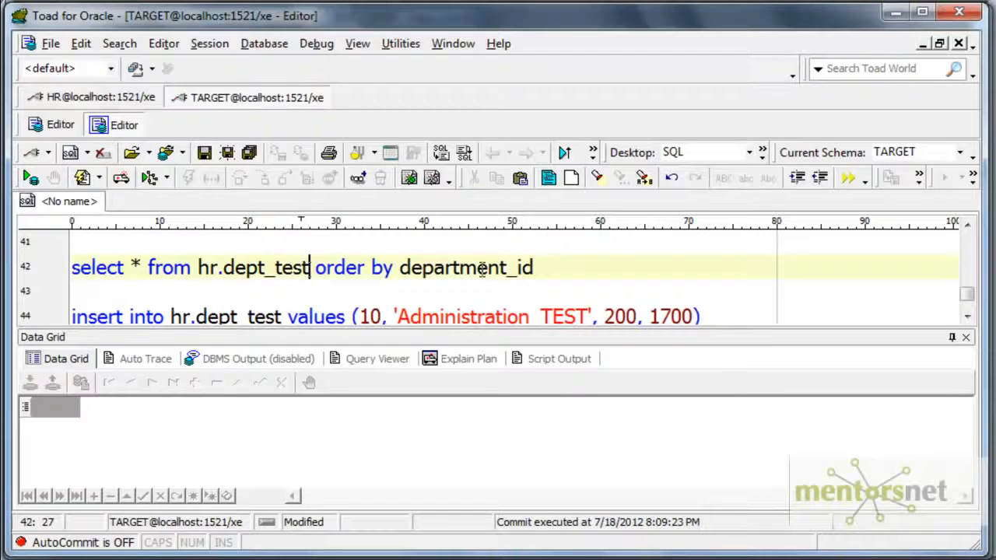
left_click_drag(529, 268, 44, 262)
left_click(30, 177)
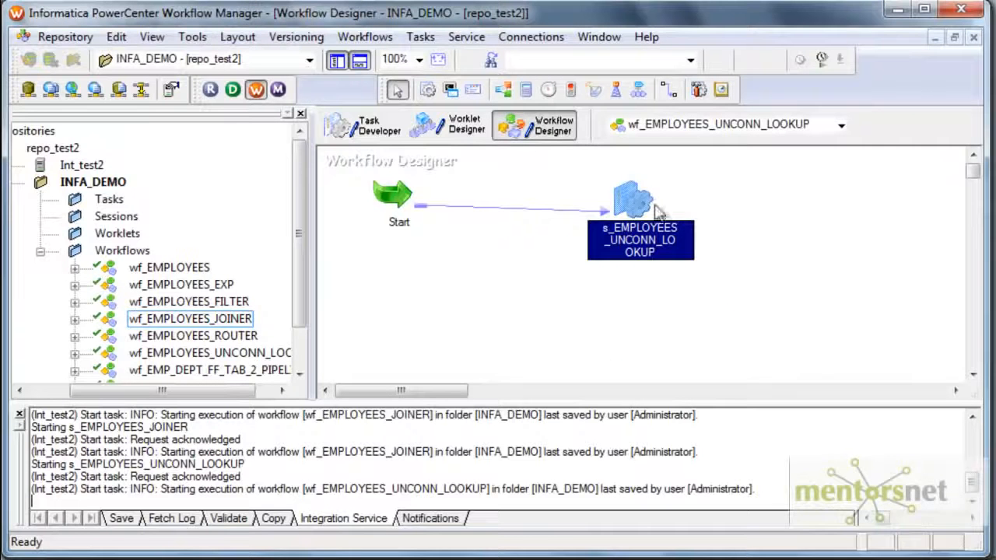
- In Workflow Manager, refresh the mapping of session s_EMPLOYEES_UNCONN_LOOKUP, then save and start the workflow wf_EMPLOYEES_UNCONN_LOOKUP
right_click(624, 198)
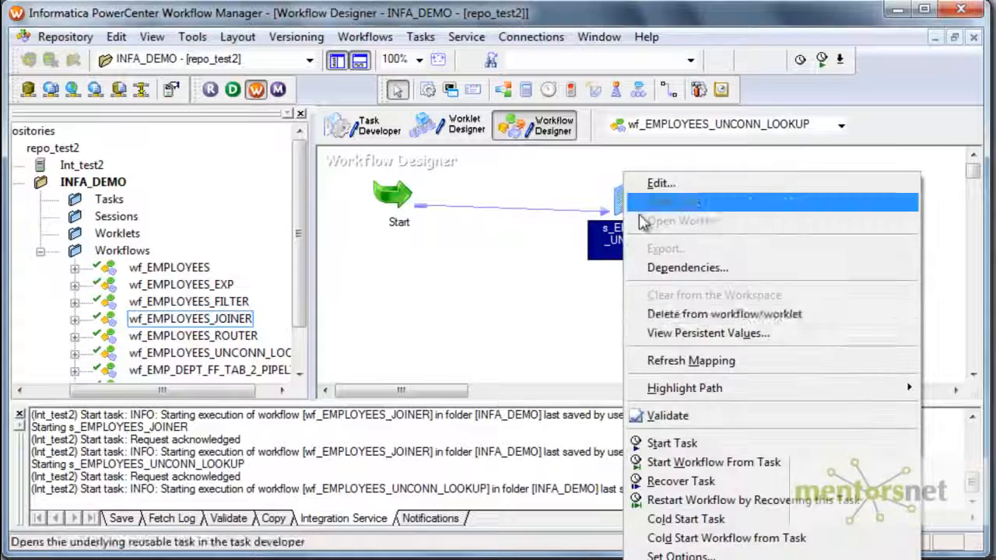
left_click(667, 360)
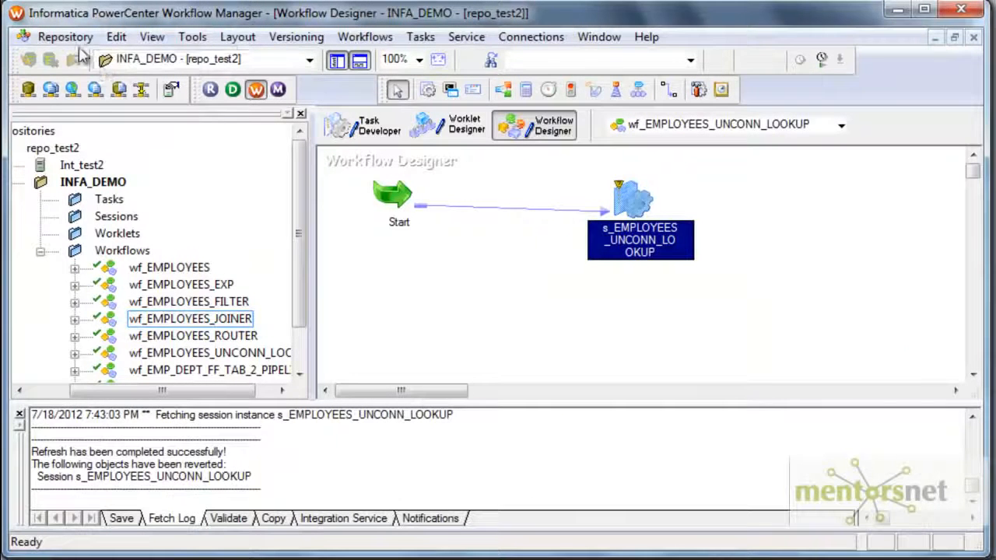
left_click(65, 37)
left_click(67, 263)
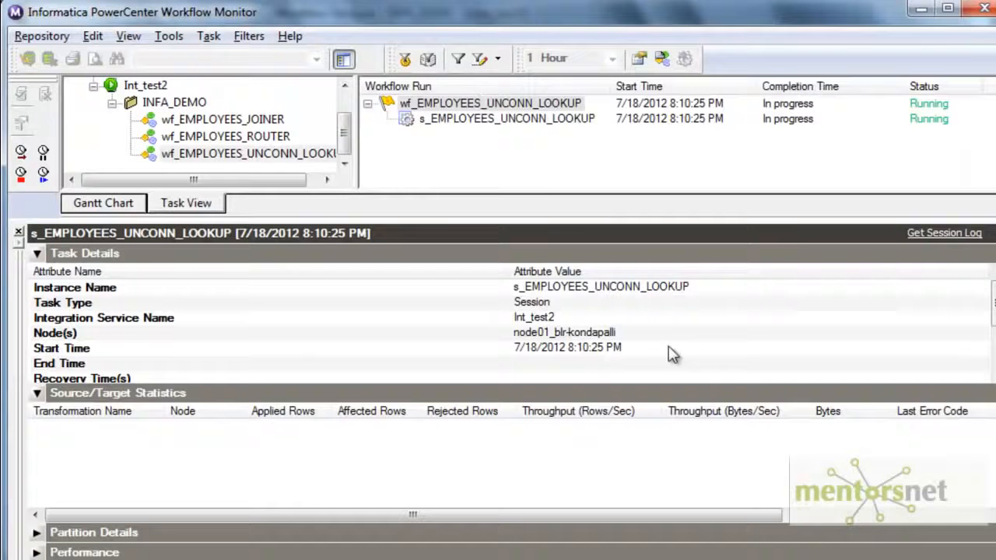
- In Workflow Monitor, view the run properties of the s_EMPLOYEES_UNCONN_LOOKUP session
right_click(534, 118)
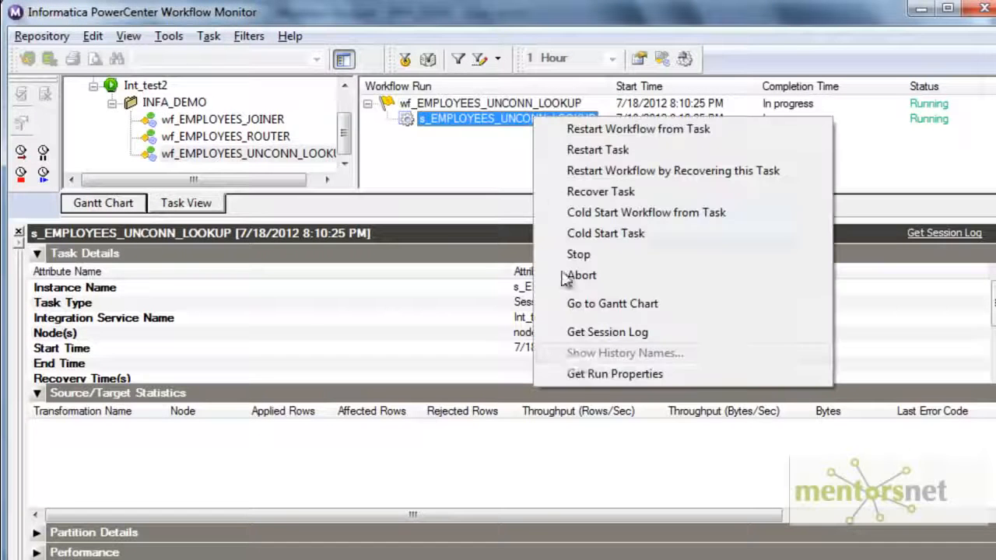
left_click(574, 375)
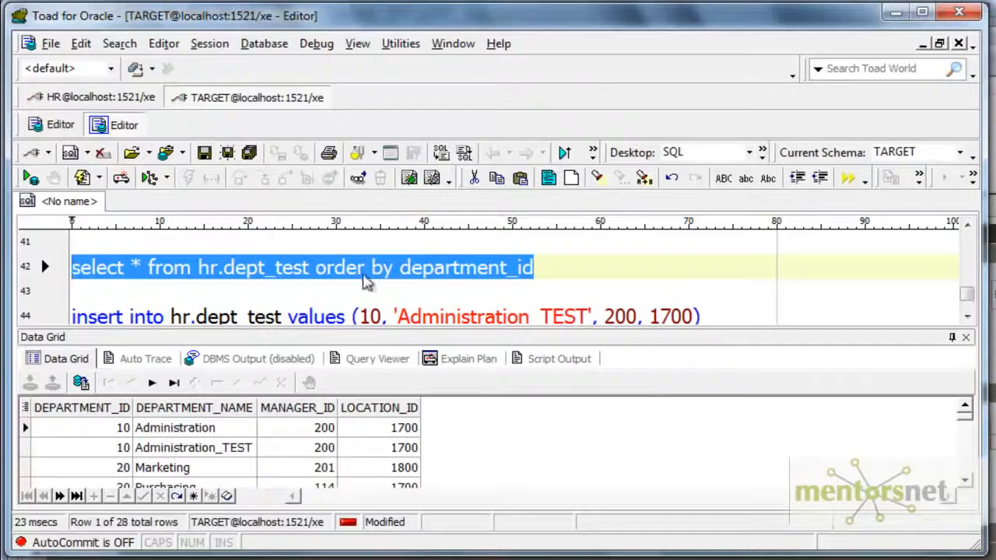
- In Toad for Oracle, restrict the employees query to department_id = 10, execute it and examine the row's DEPT_NAME
left_click(363, 272)
scroll(364, 274, "up", 2)
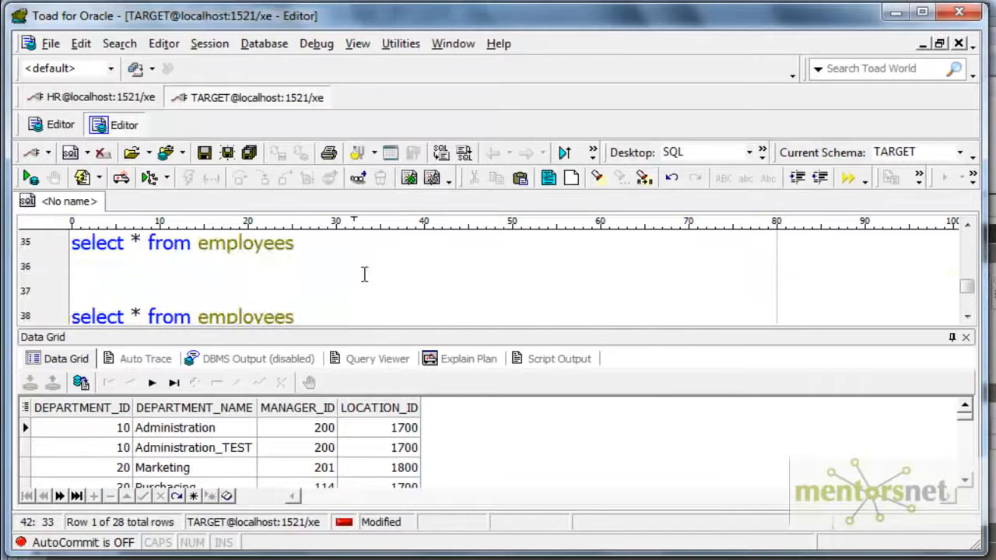
left_click_drag(312, 243, 56, 248)
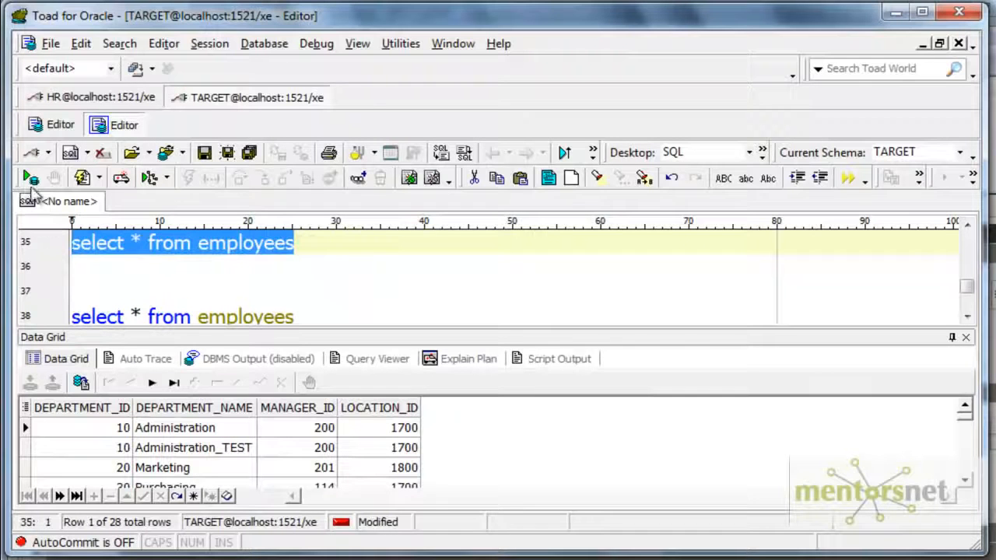
left_click(318, 249)
type("where")
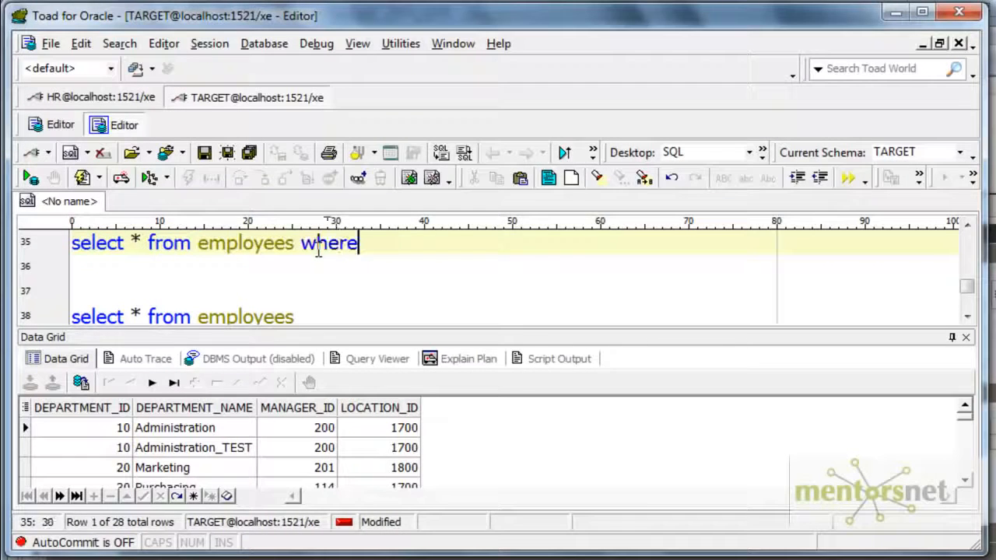
type(" department_id ")
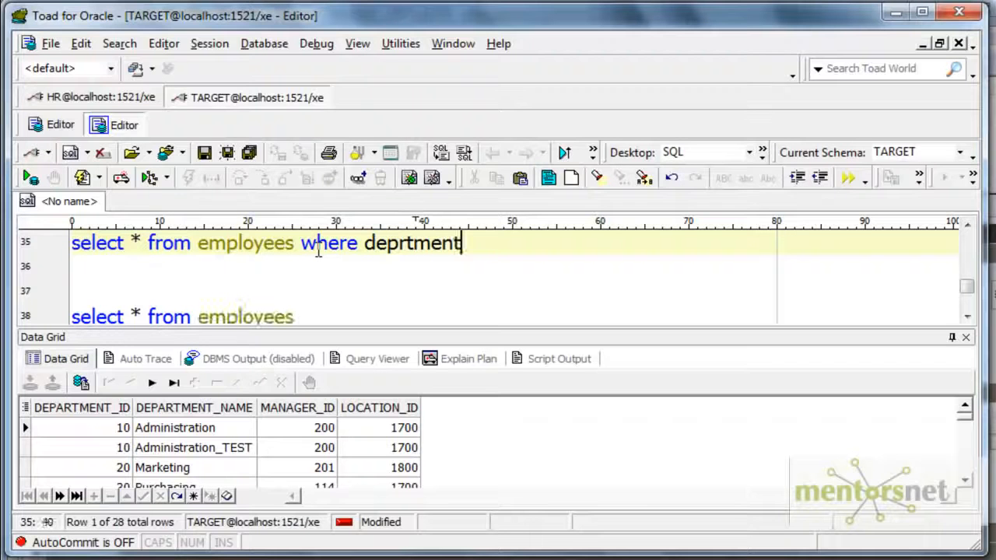
type("= 10")
left_click(399, 243)
type("a")
left_click_drag(582, 243, 73, 243)
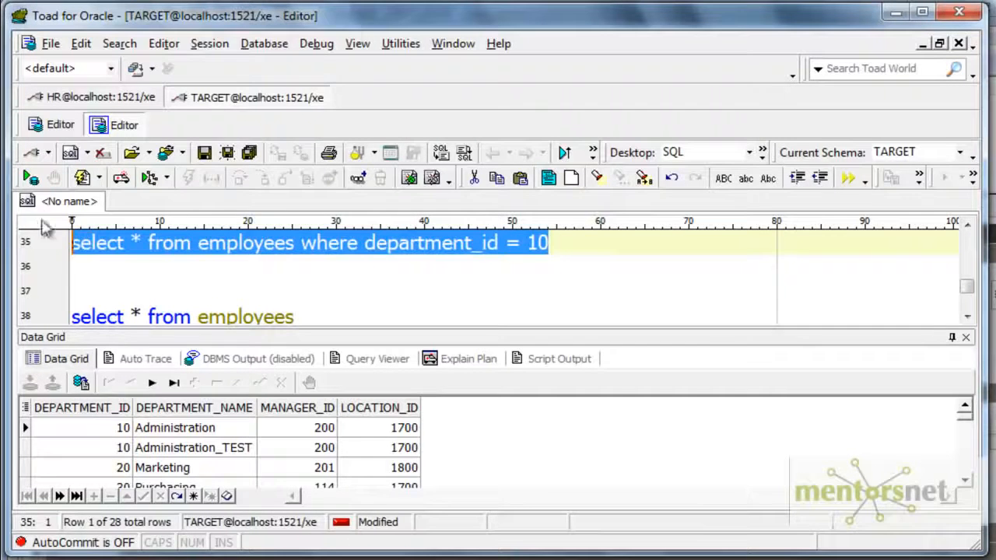
left_click(30, 178)
left_click_drag(377, 498, 696, 502)
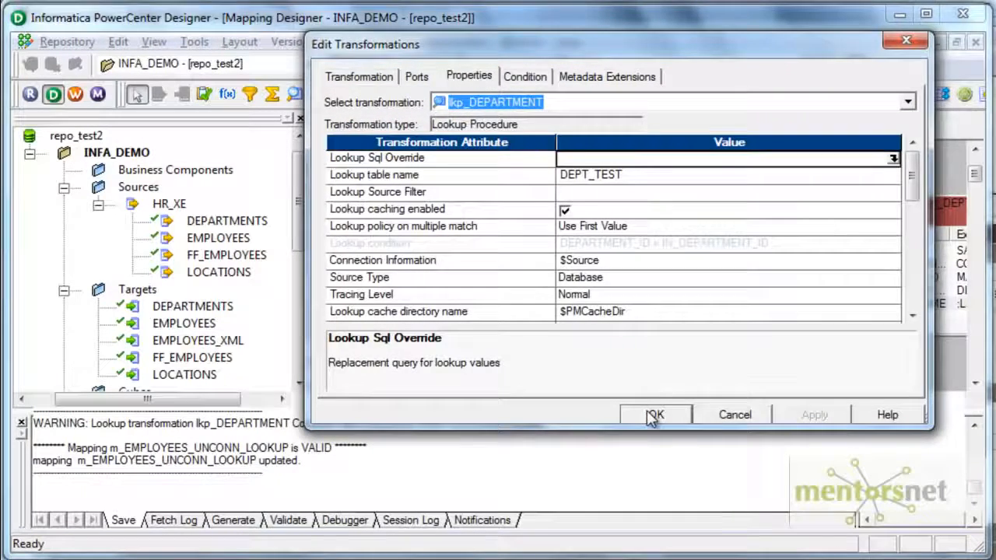
- Check lkp_DEPARTMENT's multiple-match policy in Designer, and examine the lookup cache's default SQL in the s_EMPLOYEES_UNCONN_LOOKUP session log in Workflow Monitor
left_click(654, 415)
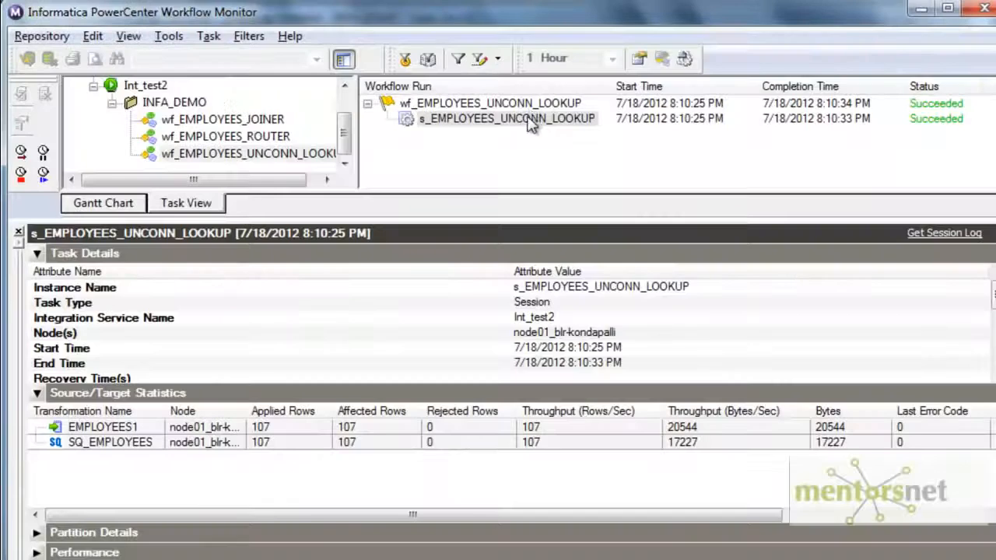
right_click(532, 120)
left_click(599, 330)
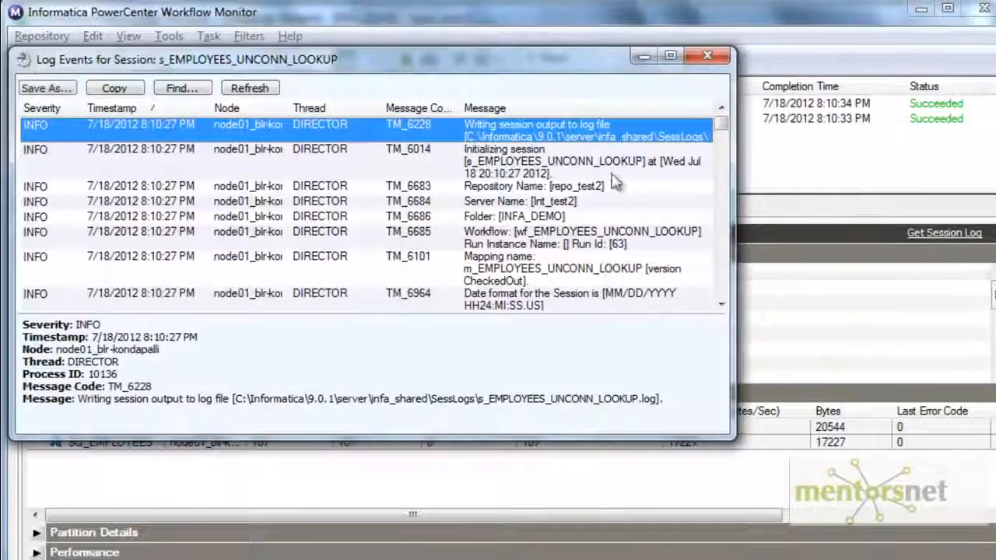
left_click(670, 55)
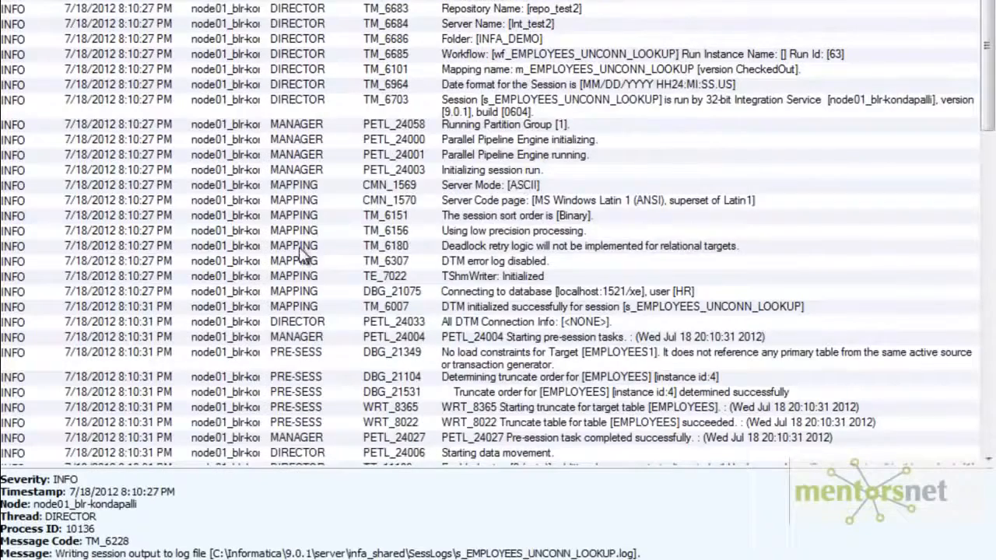
scroll(299, 249, "down", 4)
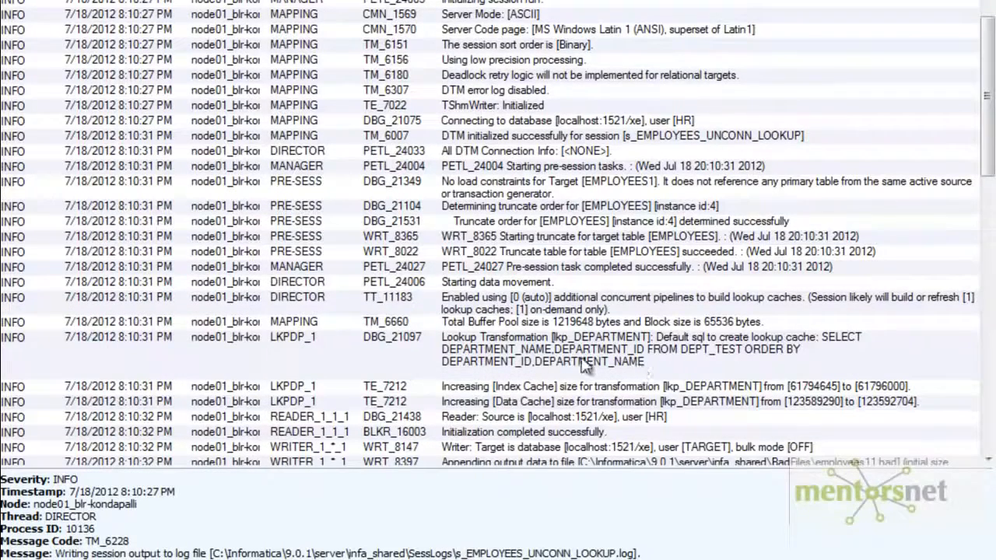
left_click(671, 363)
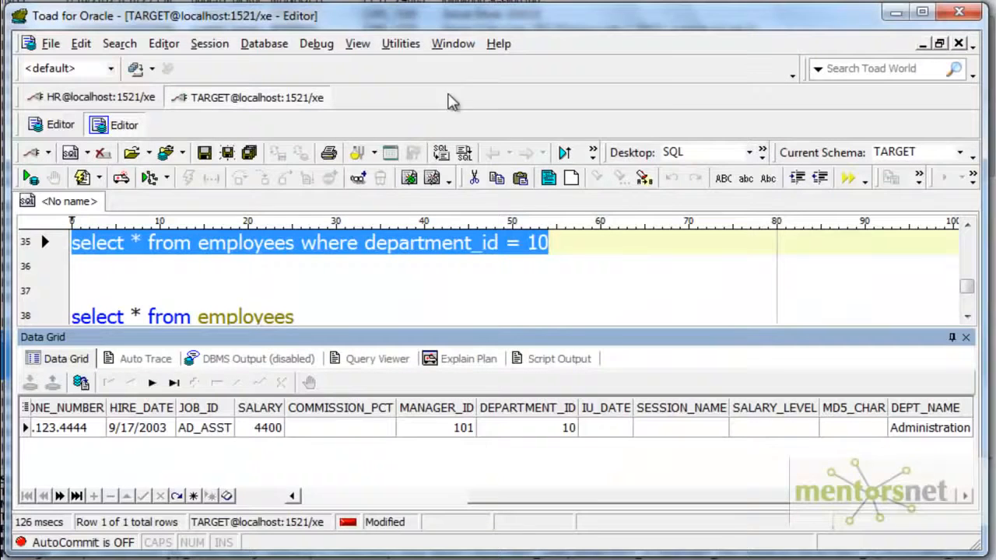
- In Toad's HR editor, paste and execute the copied DEPT_TEST lookup query, and examine the order of the two department 10 rows
left_click(453, 43)
left_click(489, 184)
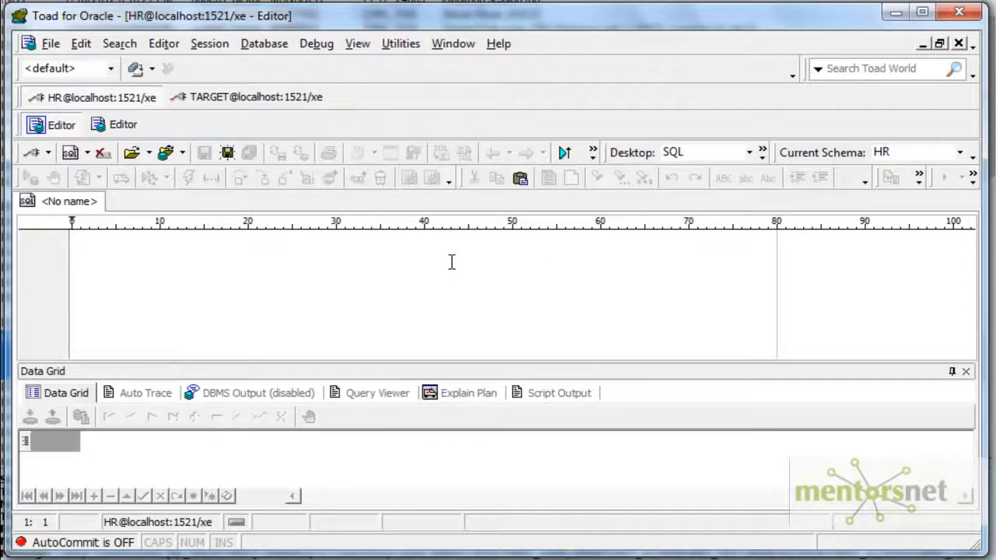
type("SELECT DEPARTMENT_NAME,DEPARTMENT_ID FROM DEPT_TEST ORDER BY DEPARTMENT_ID,DEPARTMENT_NAME")
left_click(30, 177)
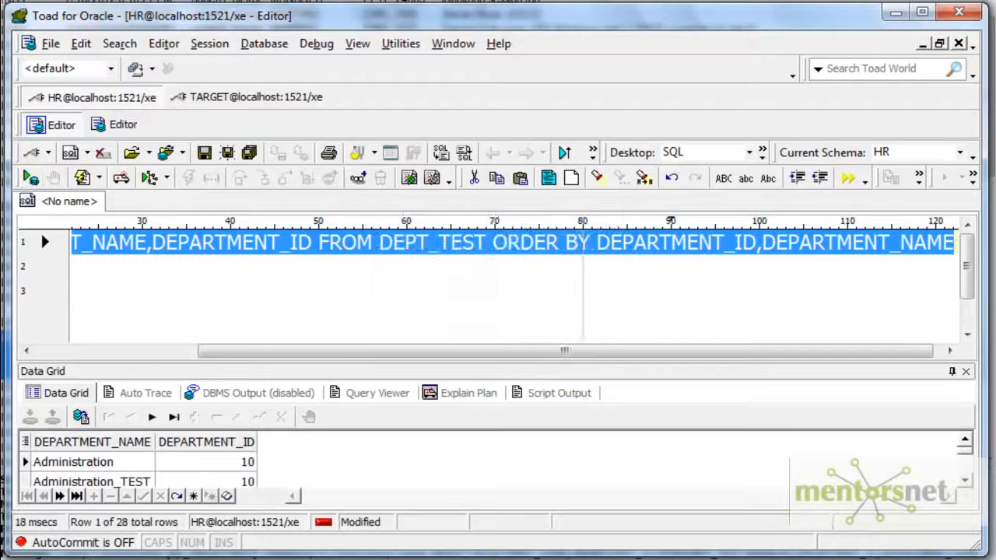
left_click_drag(224, 361, 229, 343)
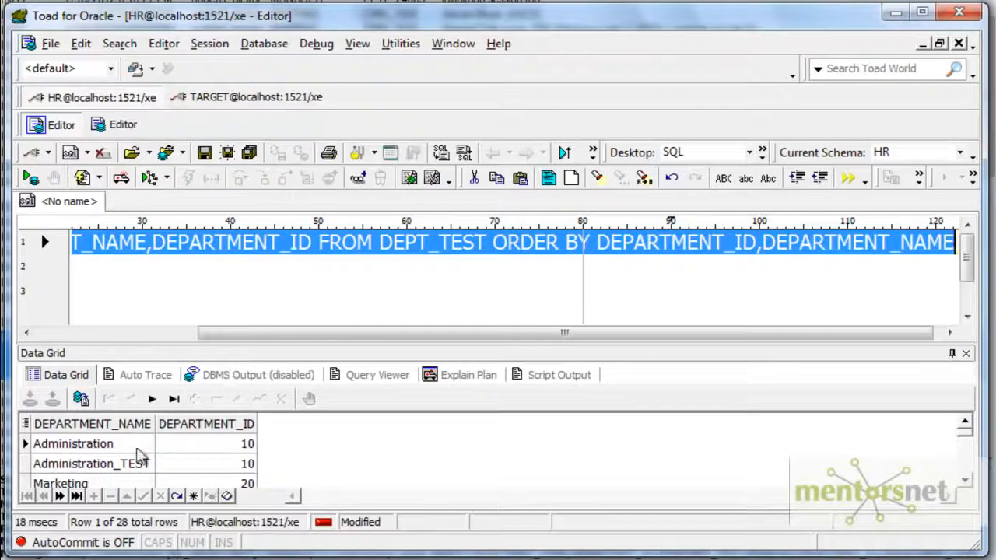
left_click(102, 449)
left_click(112, 449)
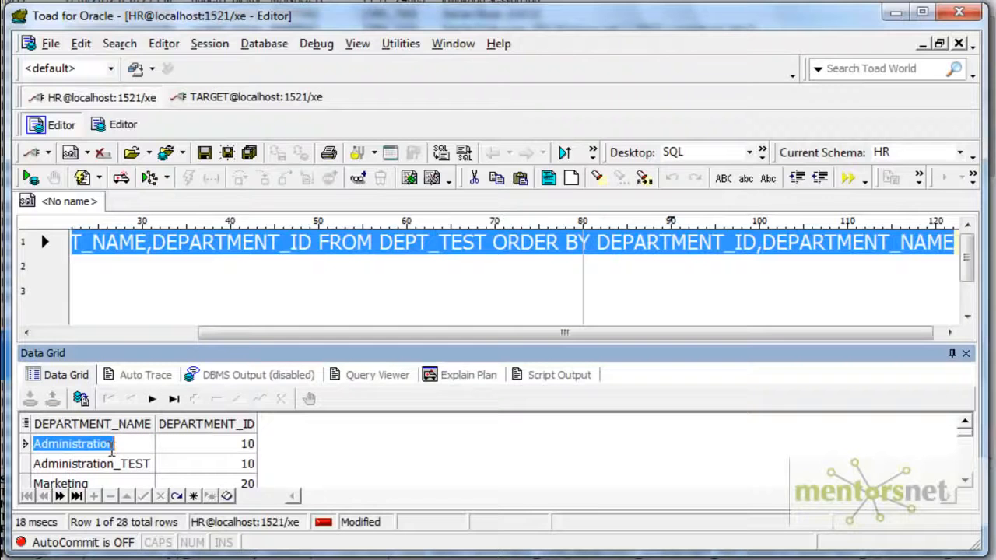
left_click(124, 465)
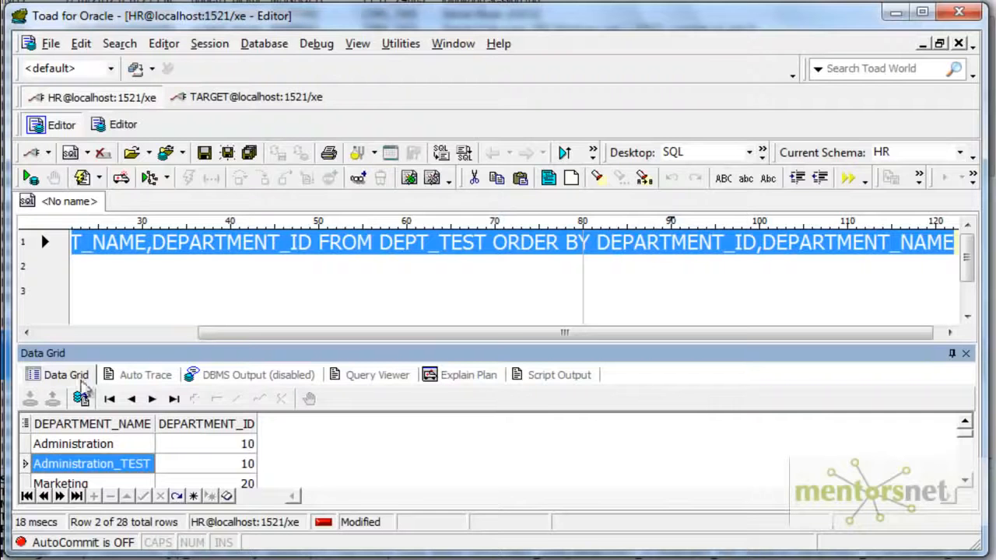
left_click(126, 449)
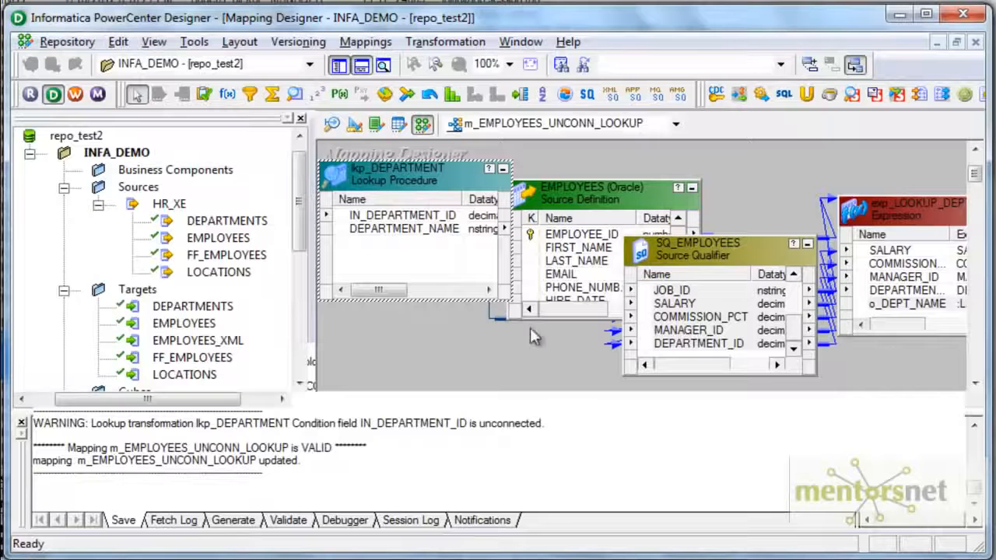
- In Designer, set lkp_DEPARTMENT's lookup policy on multiple match to Use Last Value and save the mapping
double_click(434, 188)
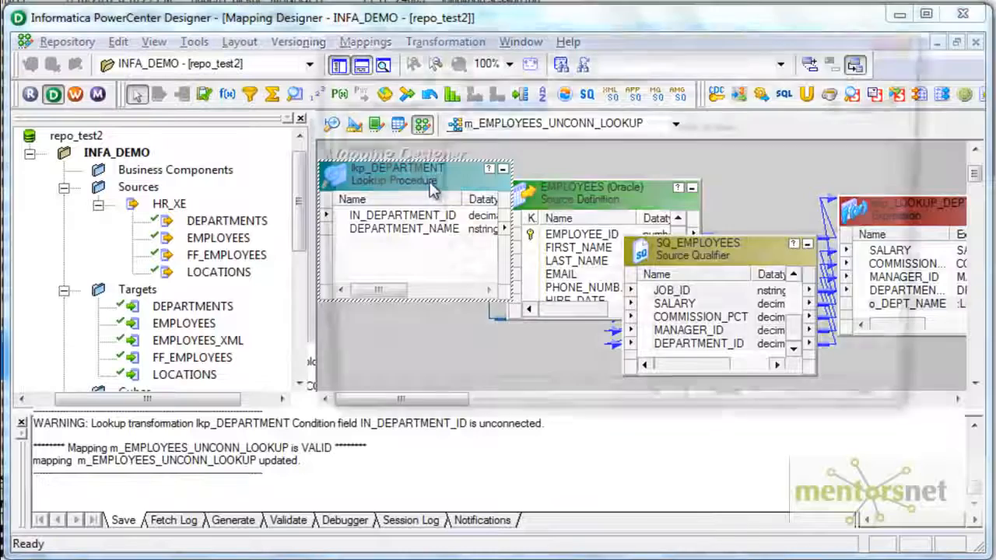
left_click(469, 77)
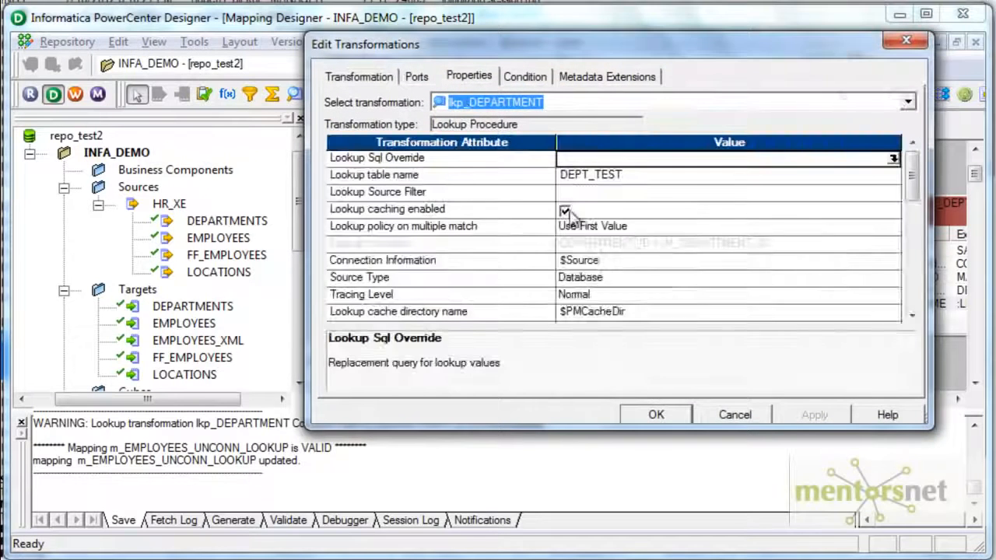
left_click(618, 227)
left_click(595, 258)
left_click(656, 414)
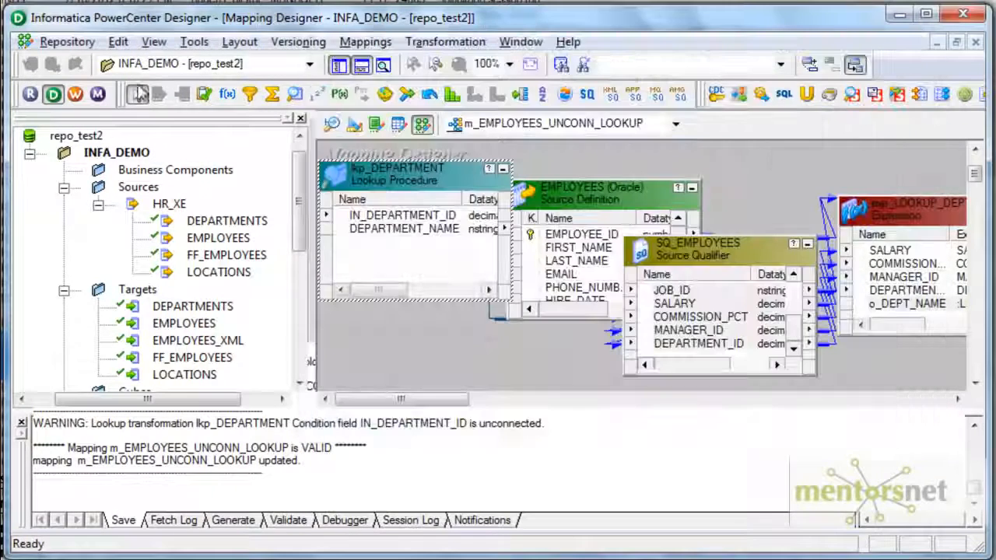
left_click(66, 41)
left_click(77, 295)
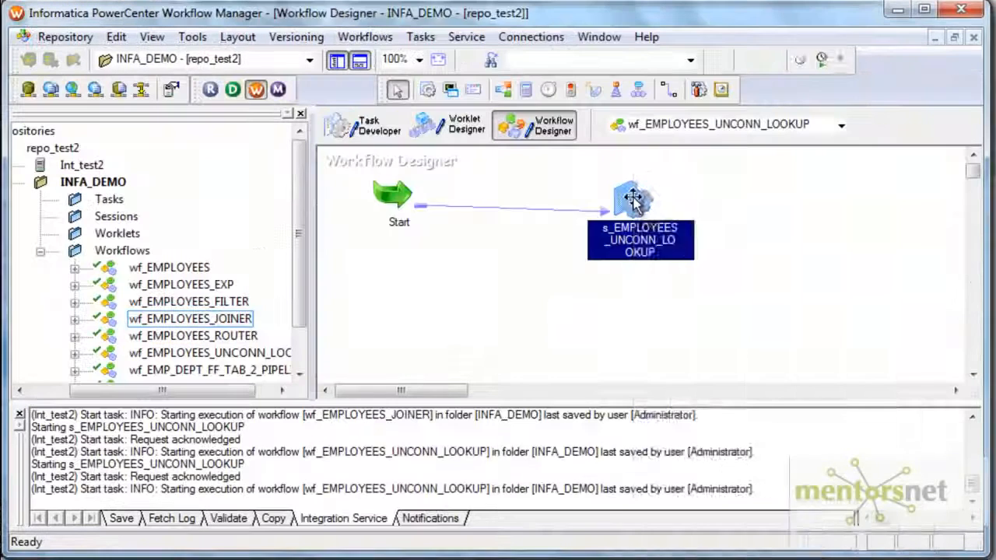
- In Workflow Manager, refresh the mapping of s_EMPLOYEES_UNCONN_LOOKUP, save and start it, and view the new run's properties in Workflow Monitor
right_click(634, 199)
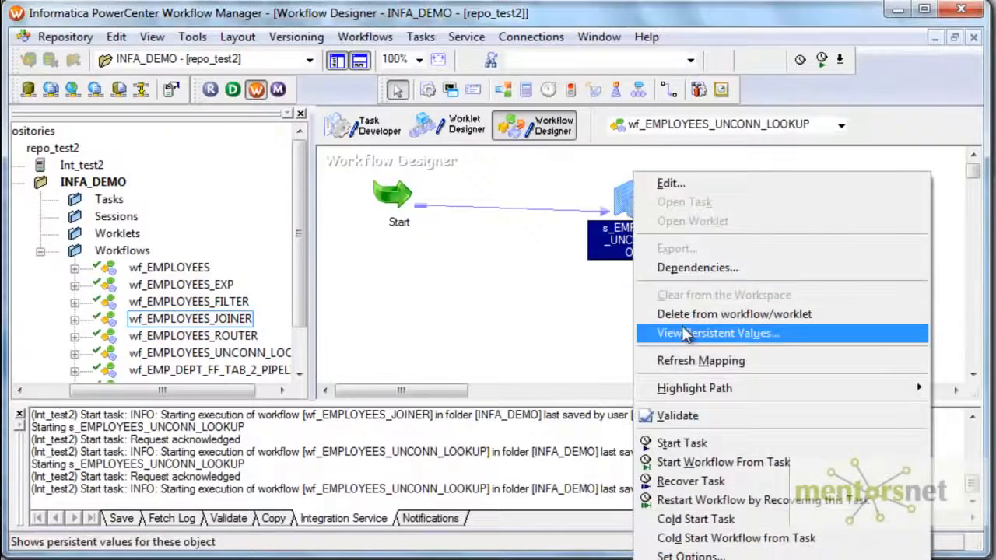
left_click(669, 361)
left_click(65, 36)
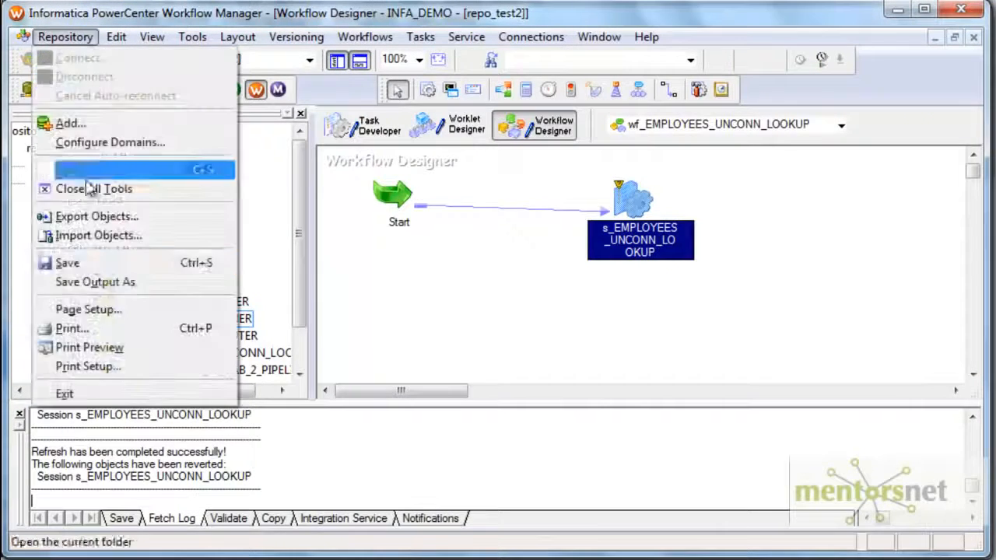
left_click(67, 262)
right_click(626, 194)
left_click(669, 443)
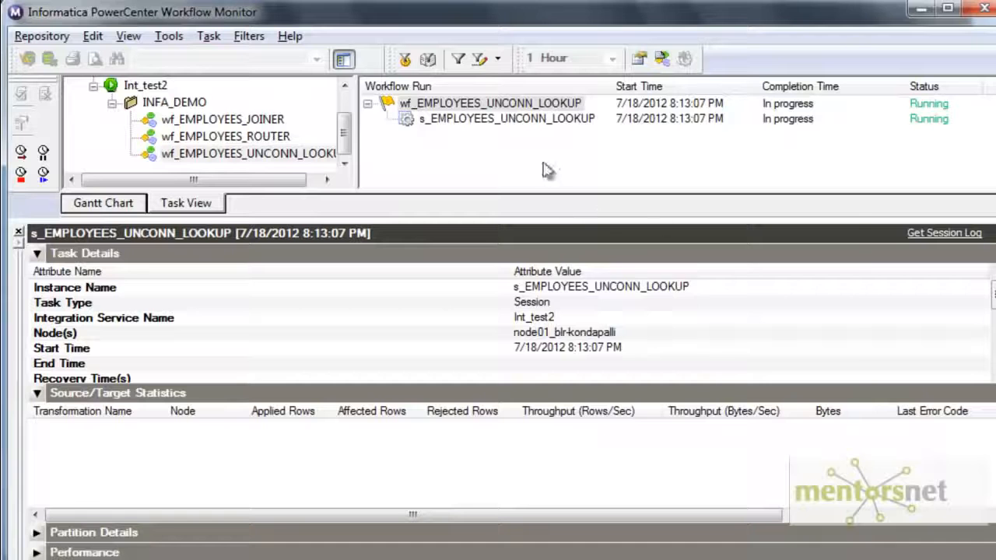
right_click(582, 118)
left_click(593, 374)
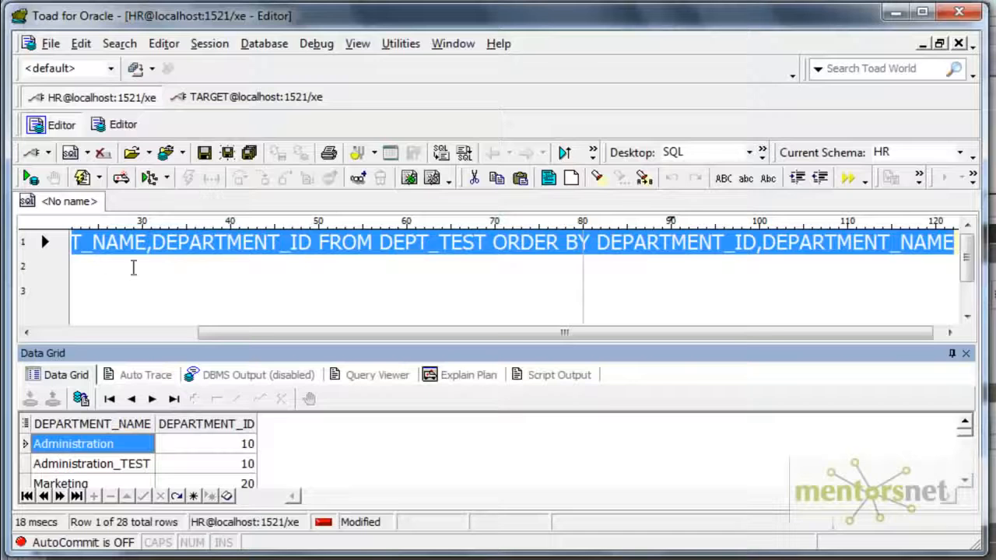
- In Toad's TARGET editor, re-execute the employees query for department_id = 10 and view the row's full DEPT_NAME value
left_click(453, 44)
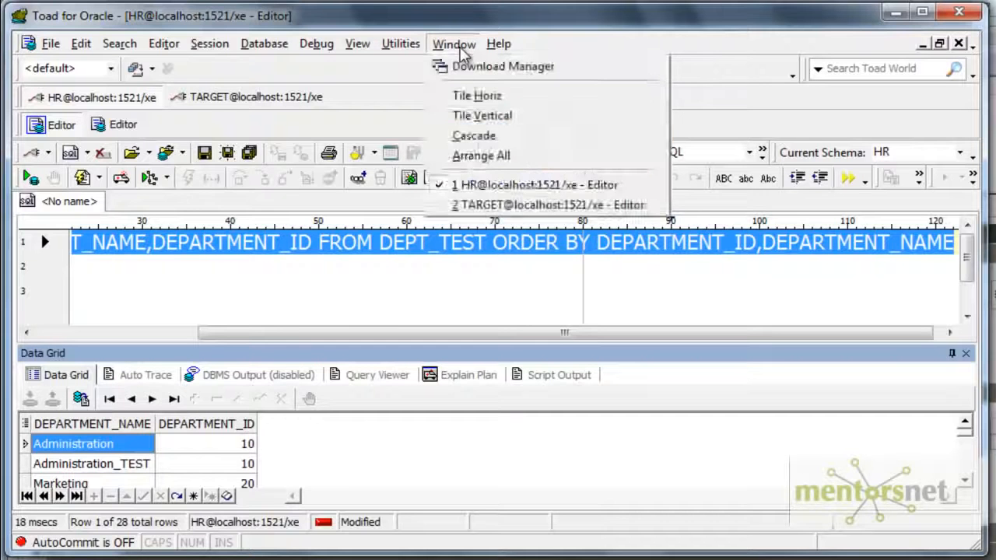
left_click(488, 203)
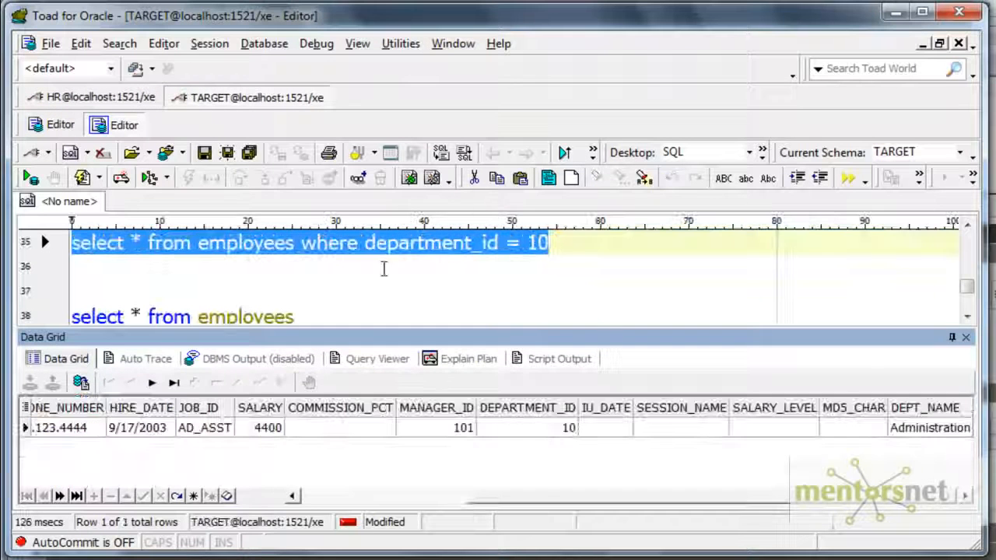
left_click(29, 177)
left_click_drag(879, 405, 837, 408)
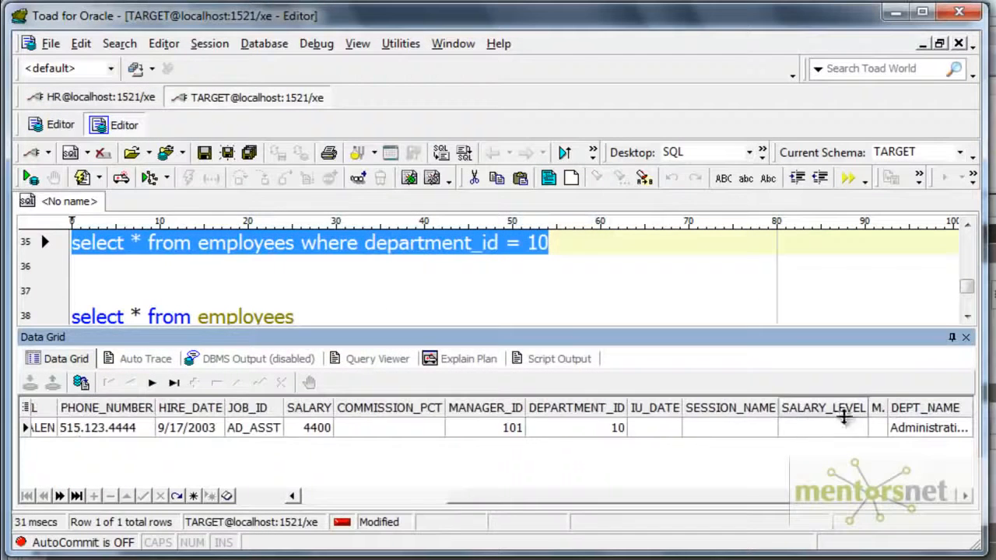
left_click(930, 429)
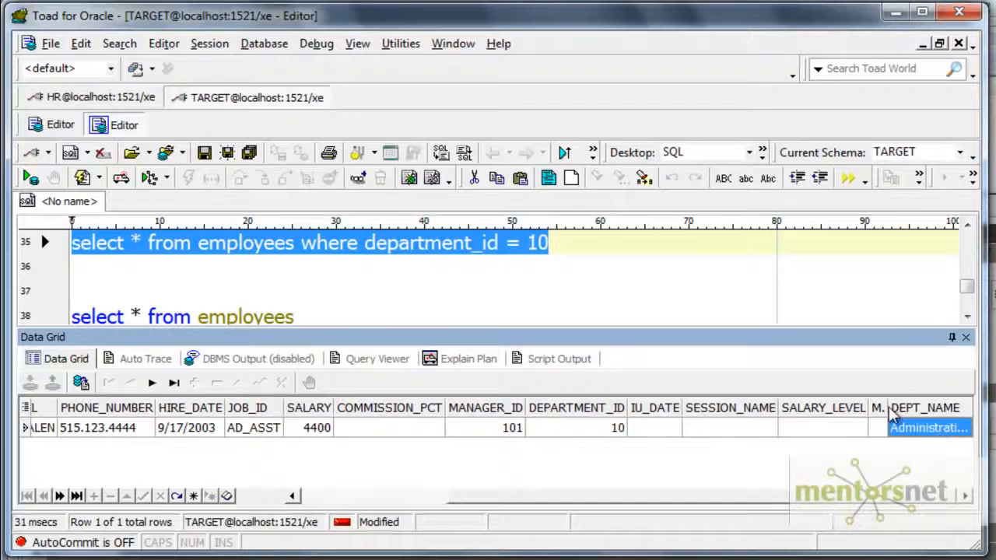
double_click(926, 427)
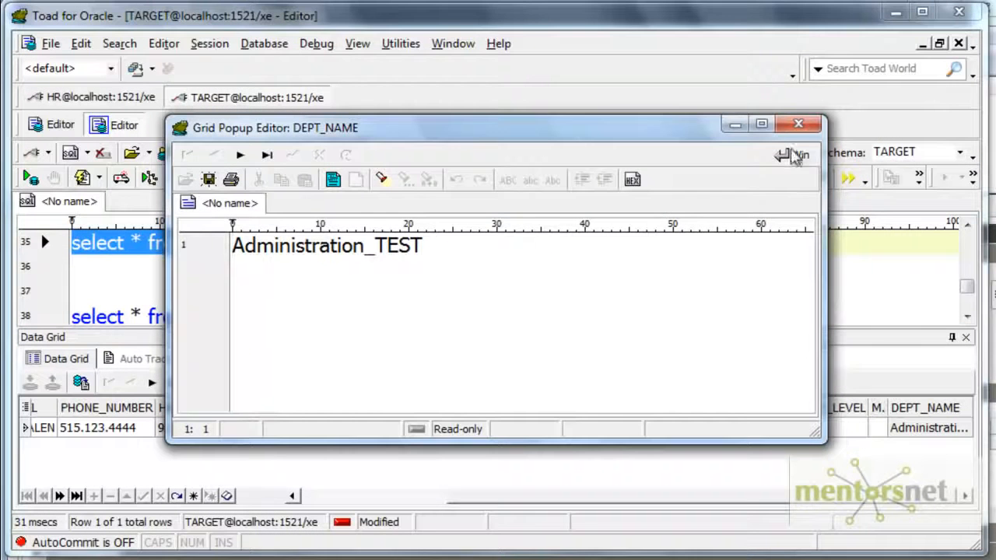
left_click(798, 125)
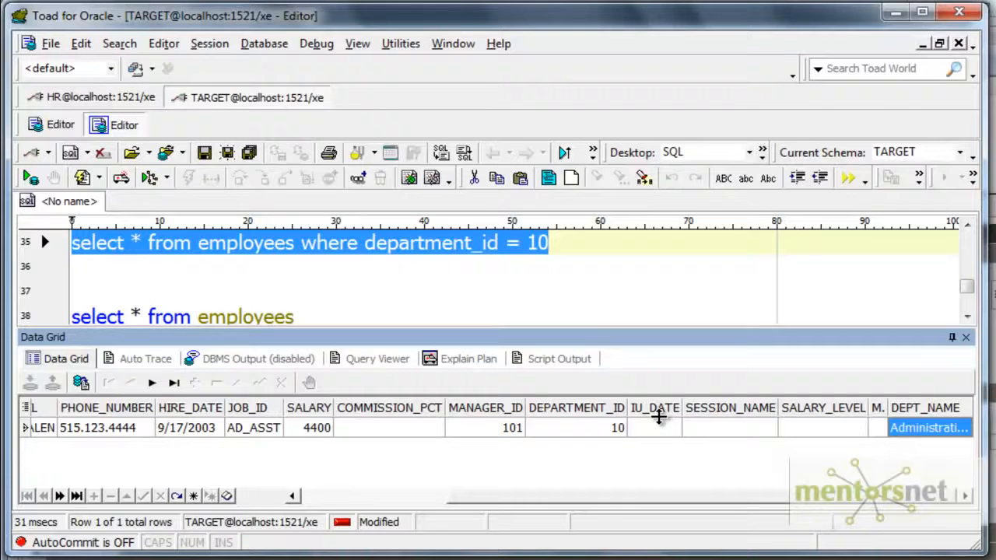
- Return to the HR editor and compare the two department 10 rows in the DEPT_TEST query result
left_click(454, 45)
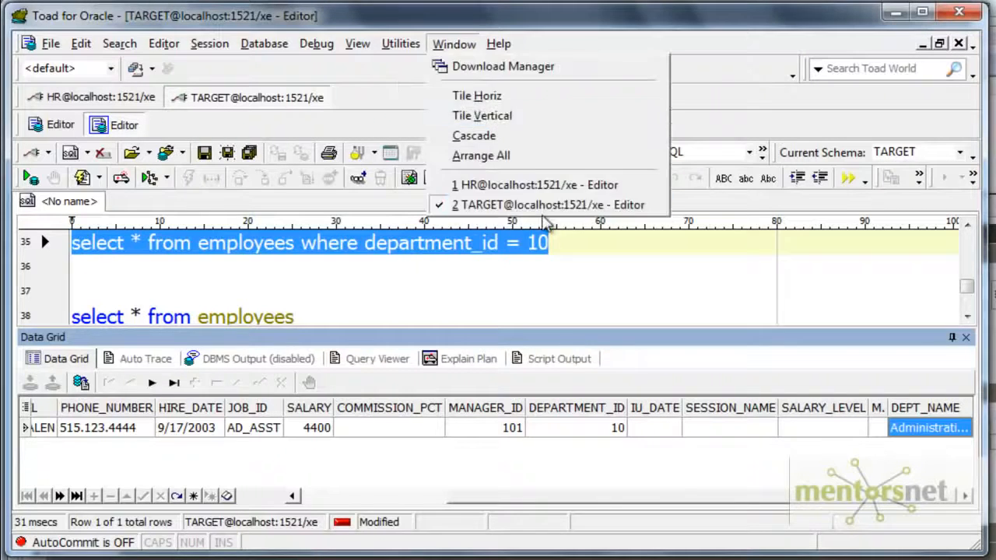
left_click(545, 185)
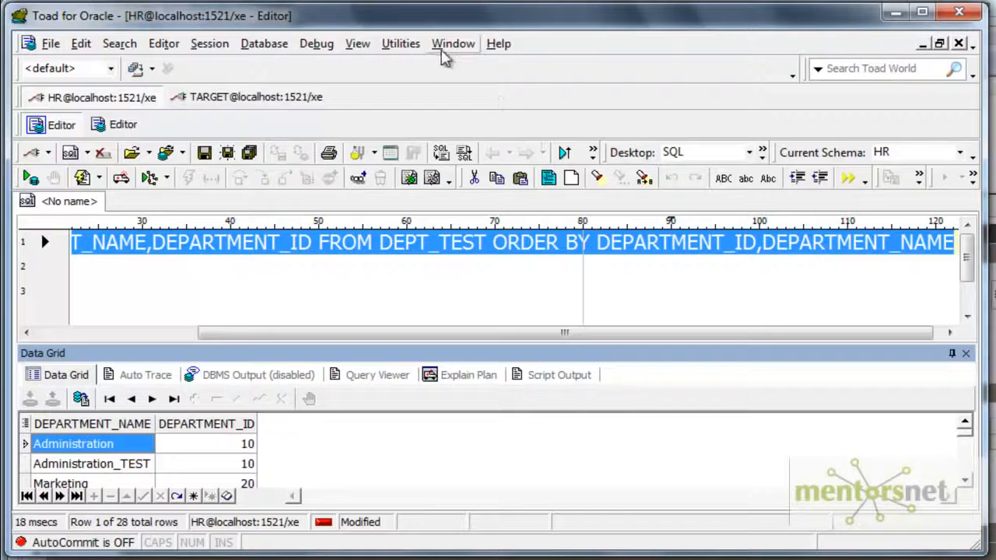
left_click(140, 466)
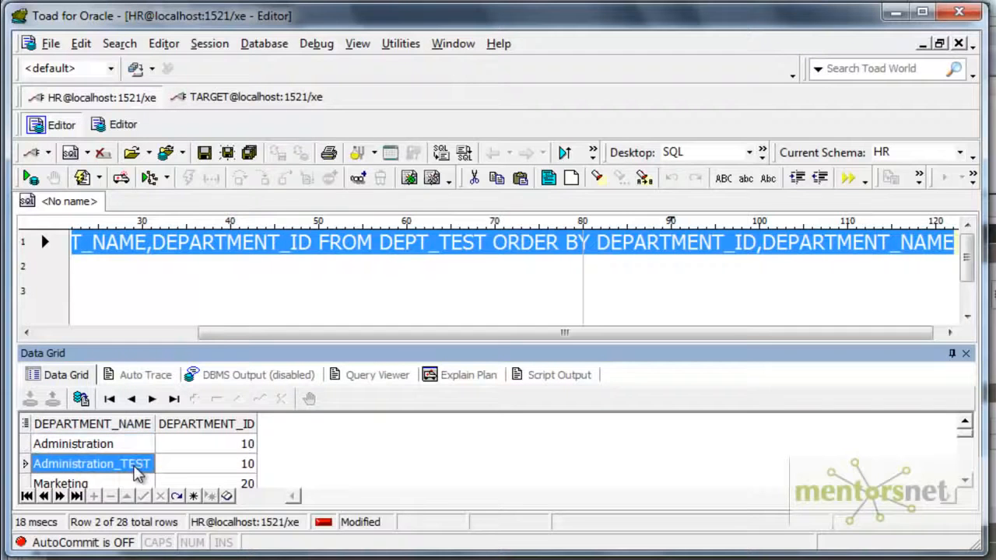
left_click(218, 445)
left_click(221, 463)
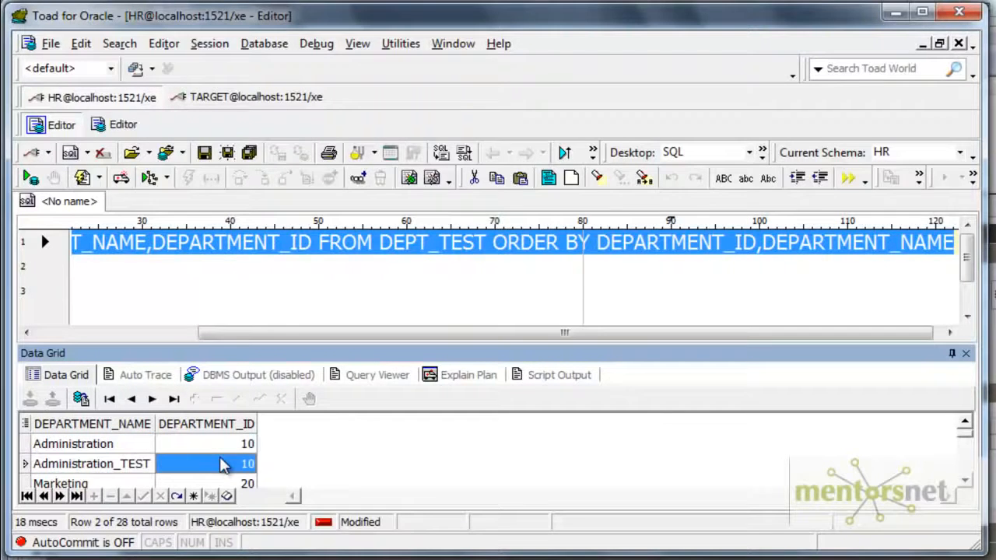
left_click(455, 44)
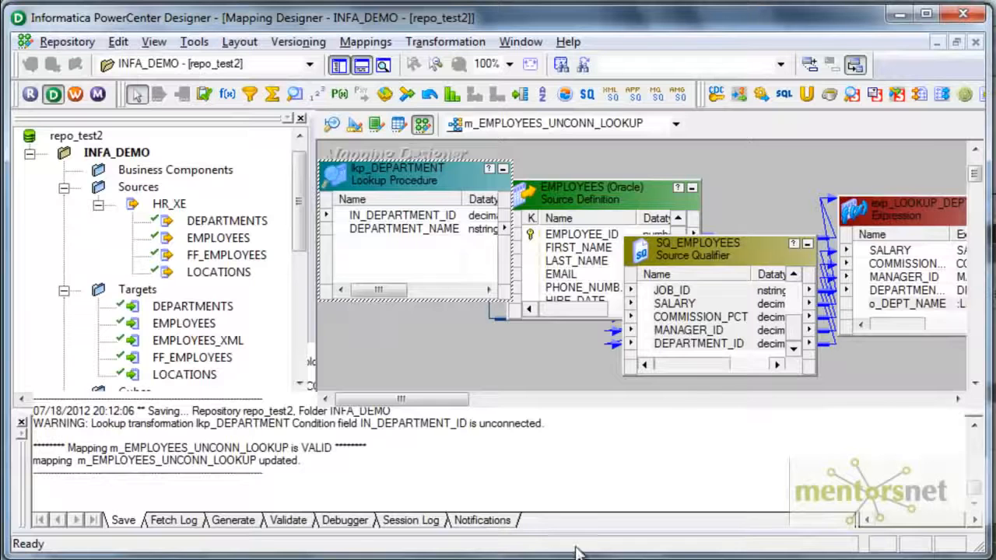
- In Designer, set lkp_DEPARTMENT's lookup policy on multiple match to Report Error
double_click(452, 172)
left_click(489, 75)
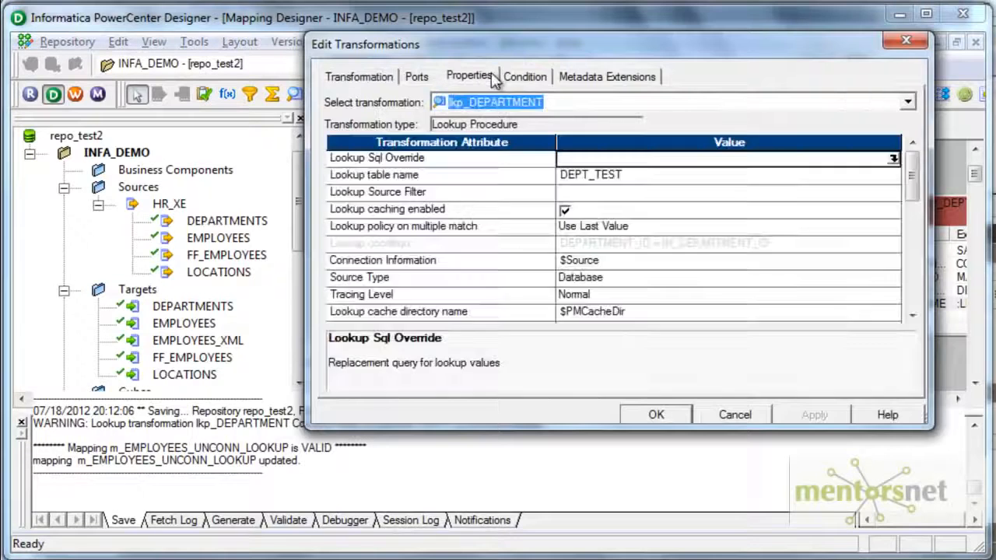
left_click(627, 227)
left_click(626, 227)
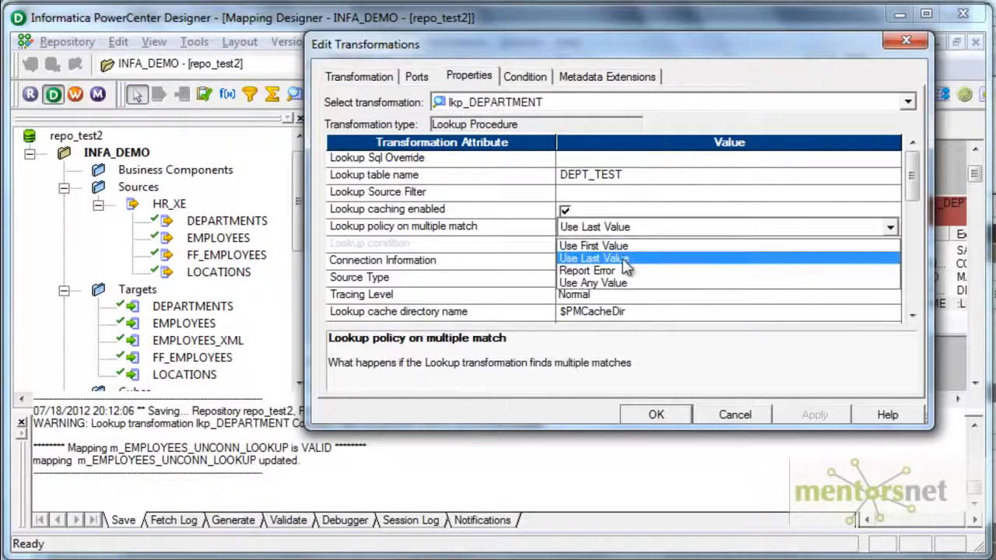
left_click(627, 272)
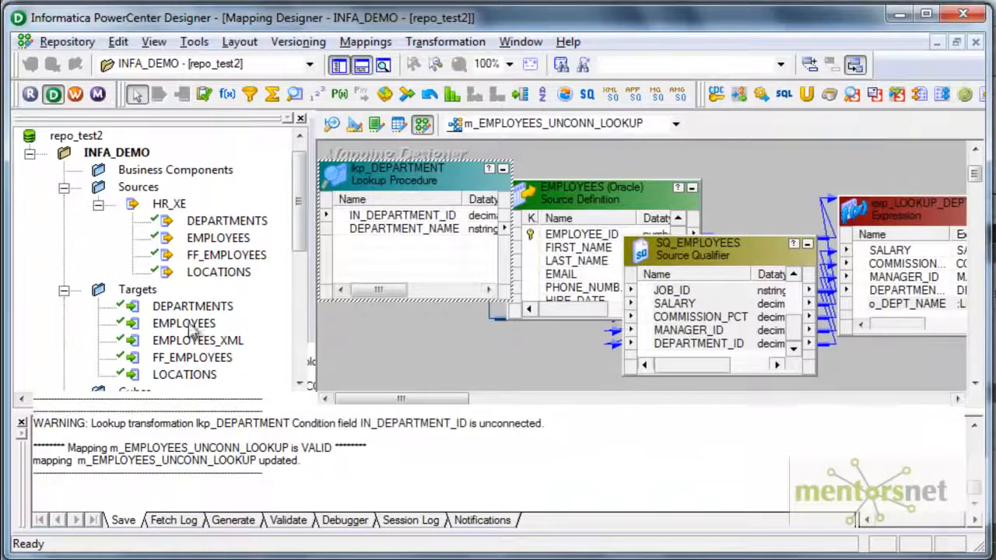
- In Workflow Manager, refresh the session's mapping, save and run it, and examine the run's First Error attribute in Workflow Monitor
left_click(89, 559)
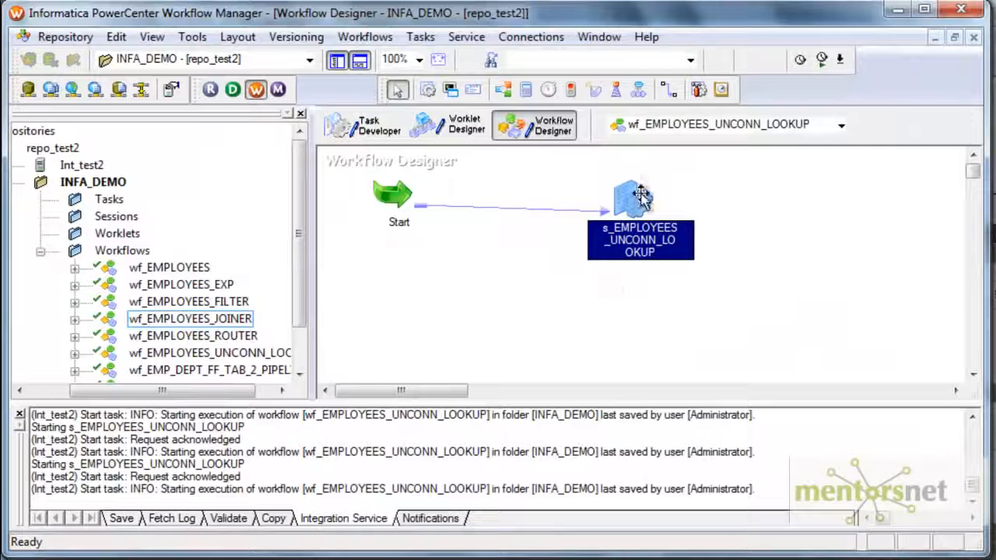
right_click(637, 195)
left_click(679, 360)
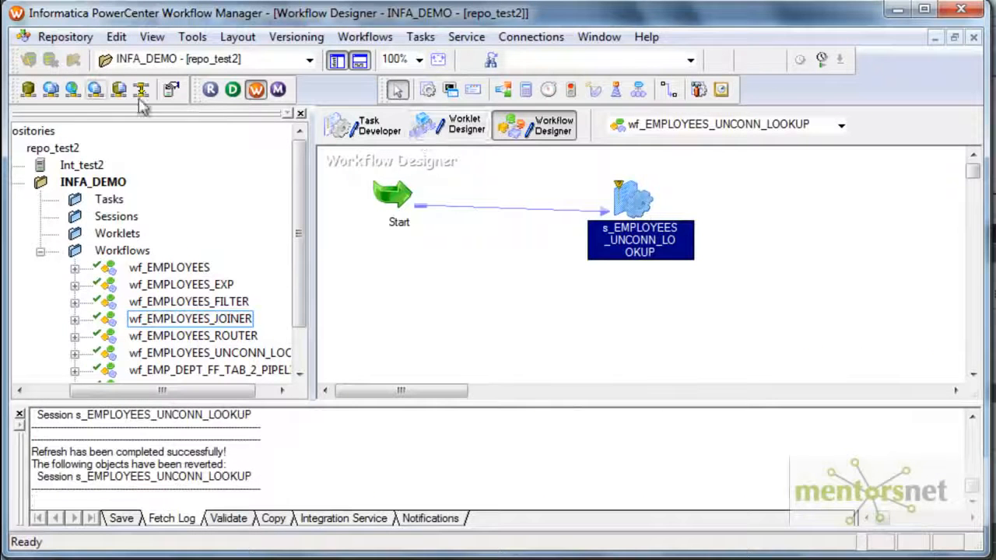
left_click(65, 37)
left_click(117, 260)
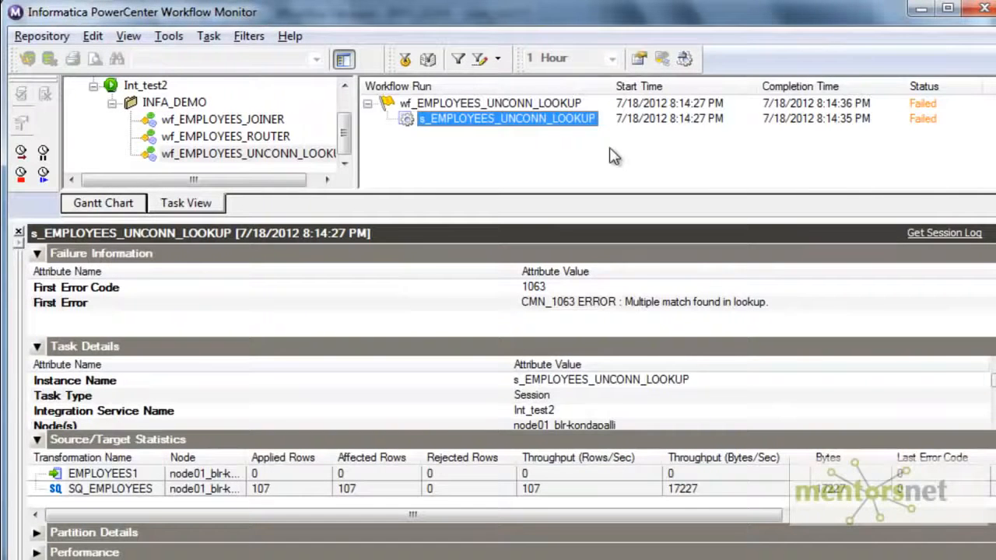
left_click(619, 303)
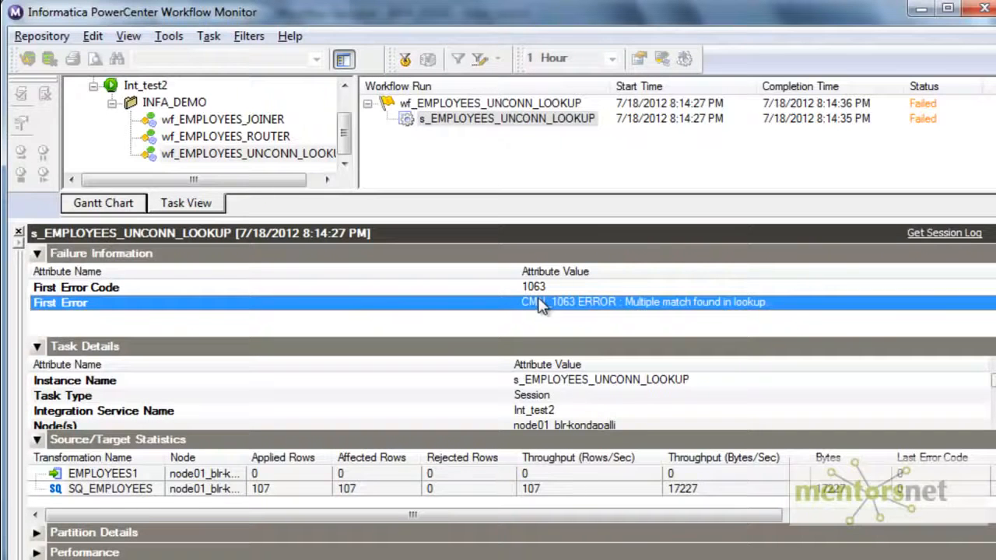
- In Designer, set lkp_DEPARTMENT's lookup policy on multiple match to Use Any Value and save the mapping
left_click(563, 558)
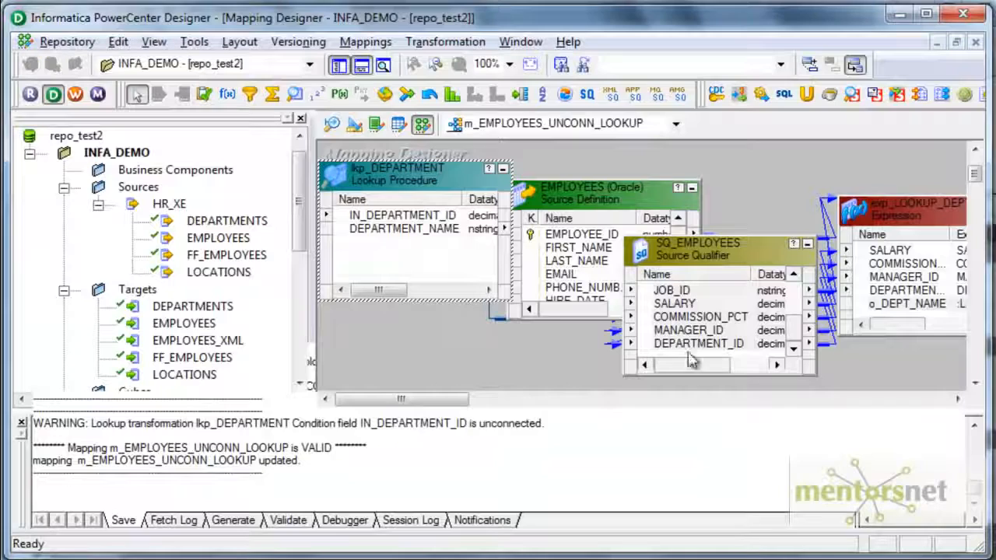
double_click(440, 174)
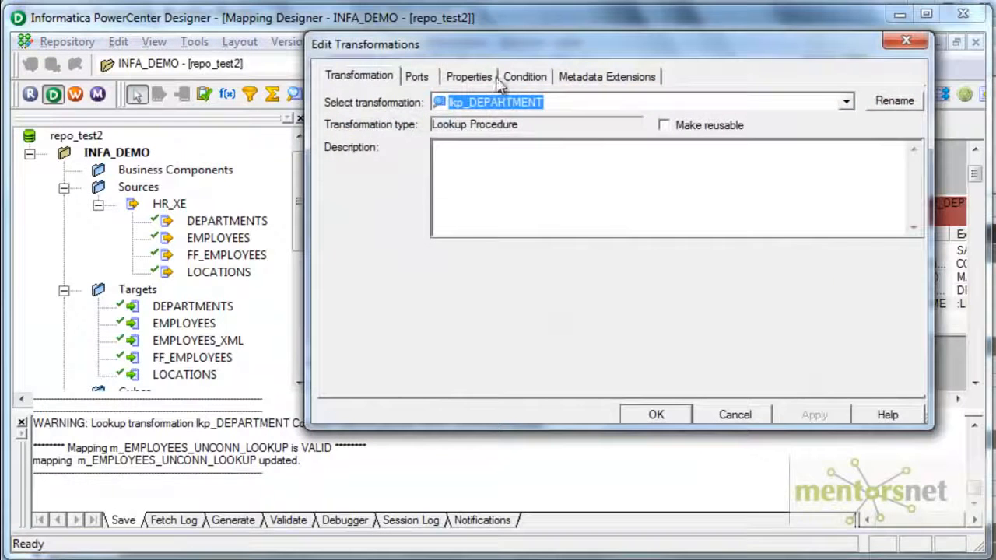
left_click(488, 78)
left_click(629, 231)
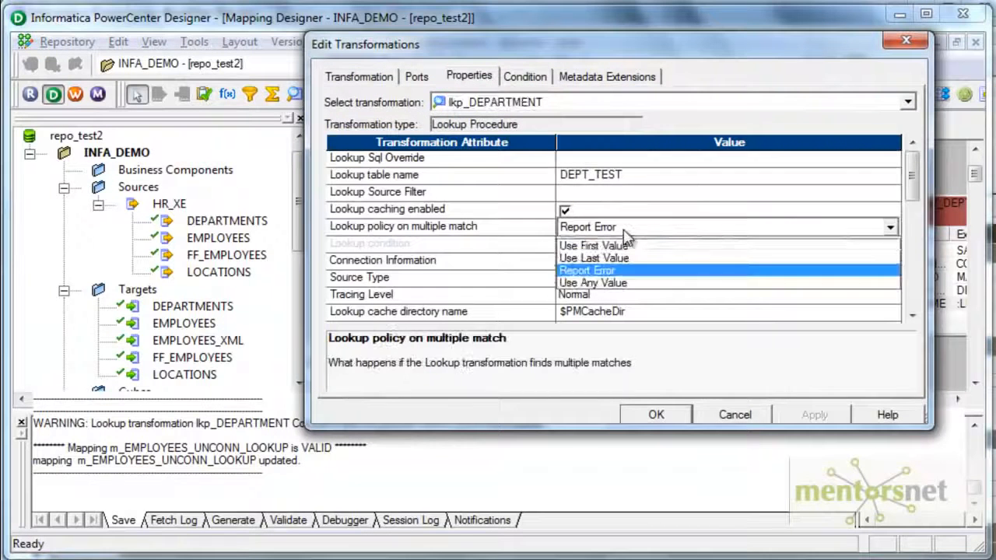
left_click(615, 285)
left_click(657, 414)
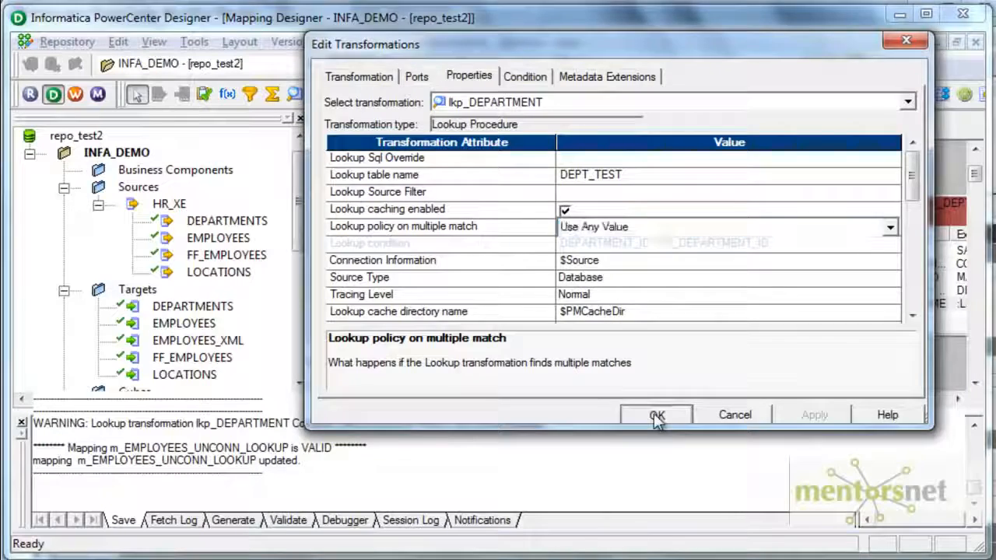
key("ctrl+s")
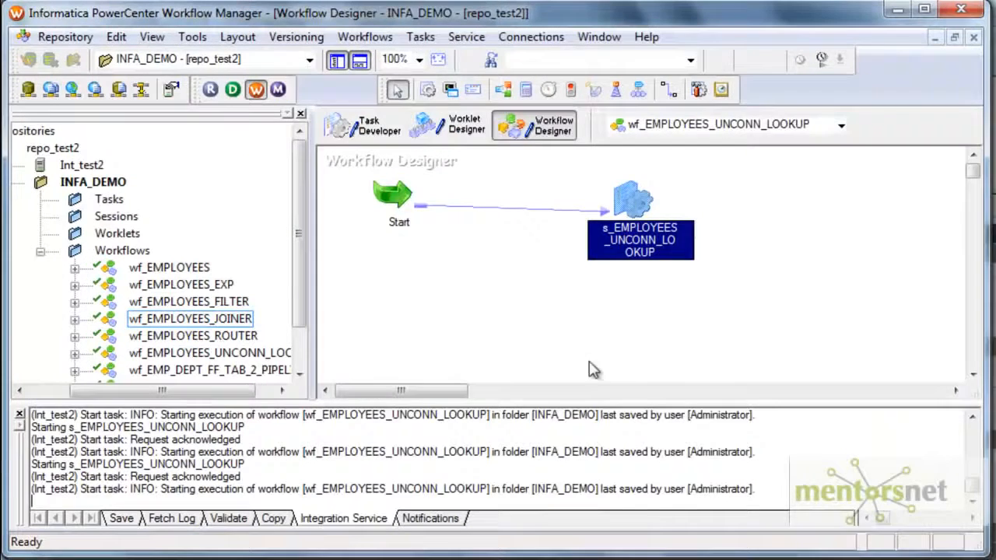
- In Workflow Manager, refresh the s_EMPLOYEES_UNCONN_LOOKUP session's mapping, save and run it, and get the session's run properties in Workflow Monitor
right_click(629, 225)
left_click(665, 358)
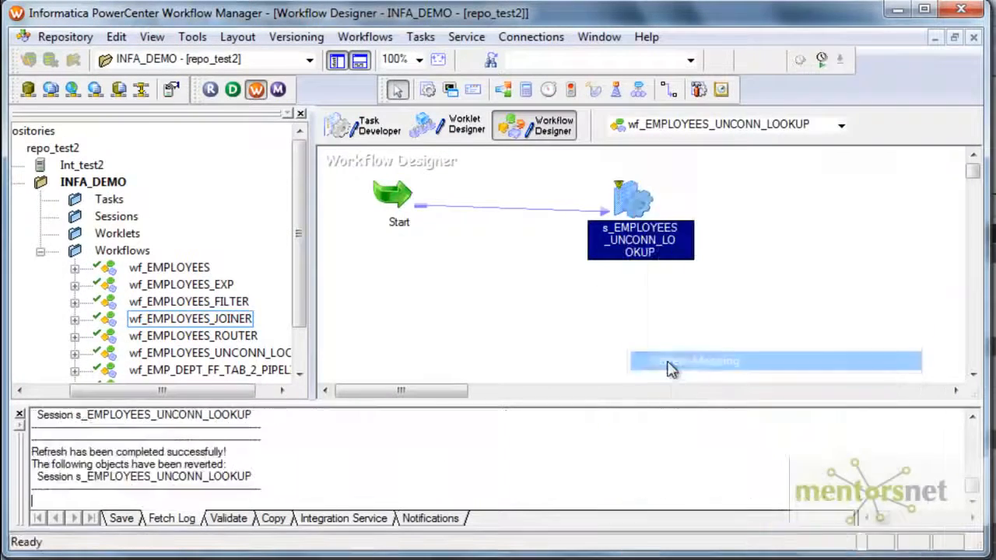
left_click(65, 36)
left_click(67, 262)
right_click(629, 225)
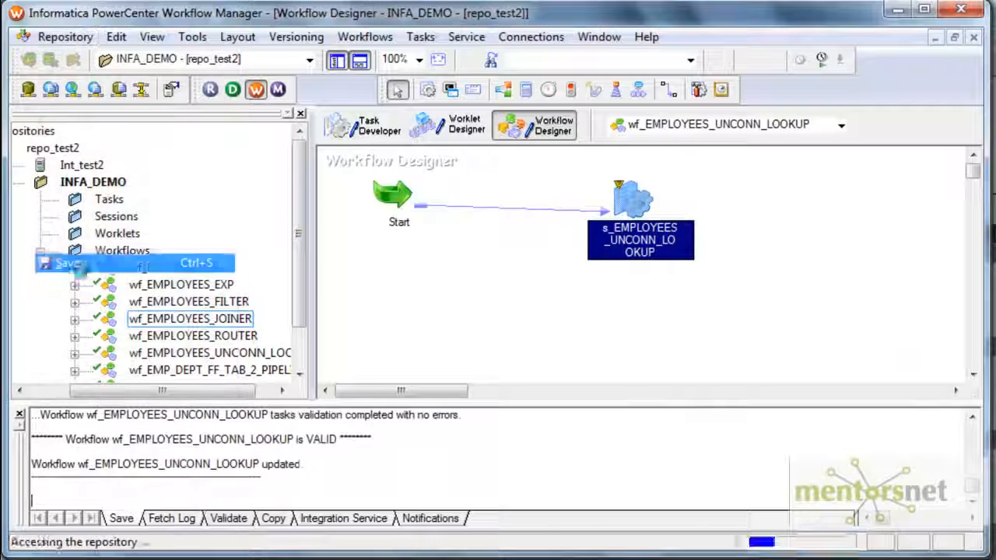
left_click(647, 442)
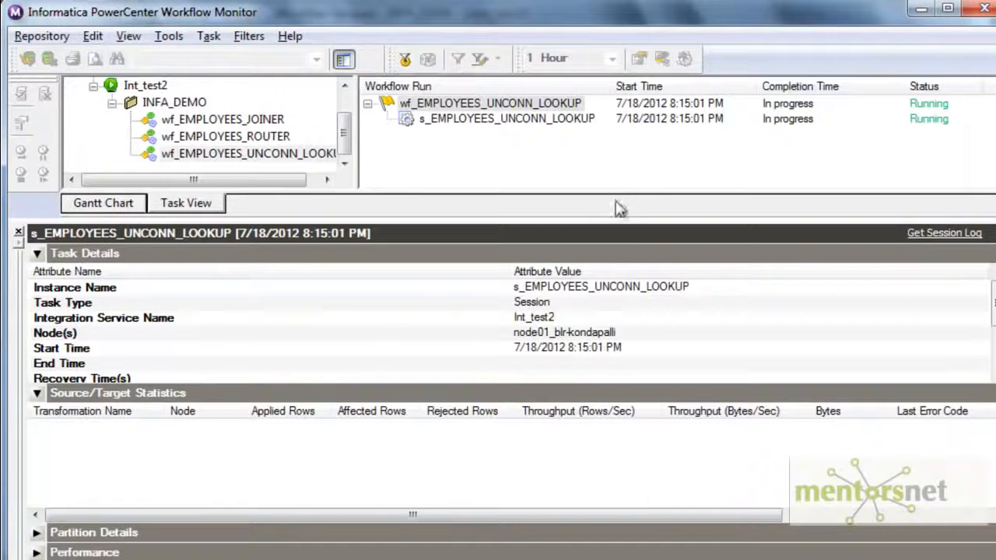
right_click(567, 118)
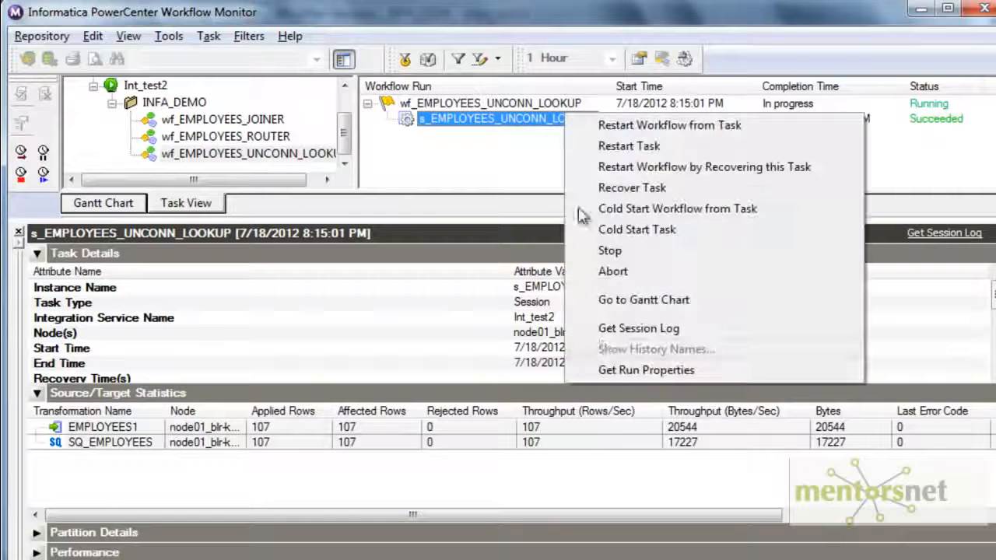
left_click(608, 371)
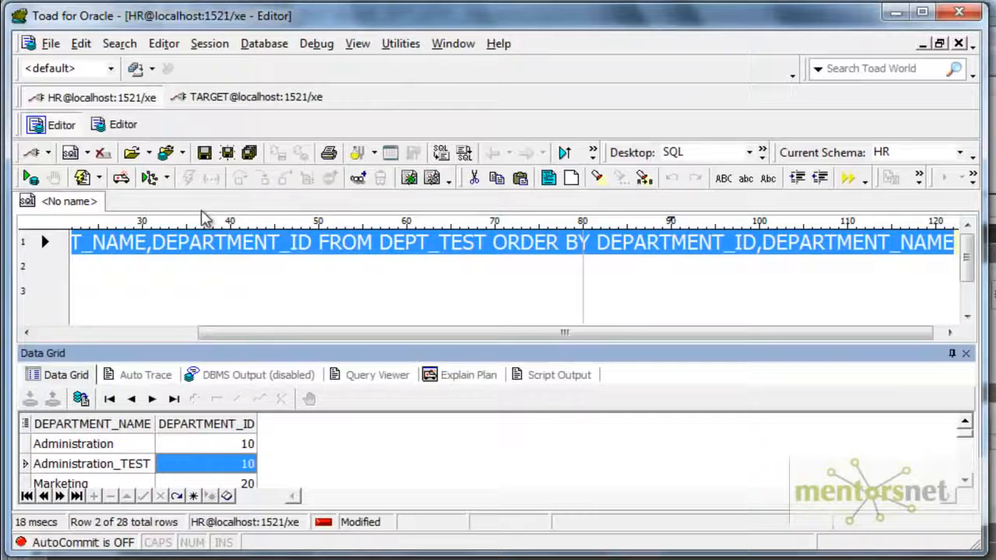
- In Toad's TARGET editor, rerun the employees query for department_id = 10 and inspect the returned row's DEPT_NAME value
left_click(453, 43)
left_click(498, 200)
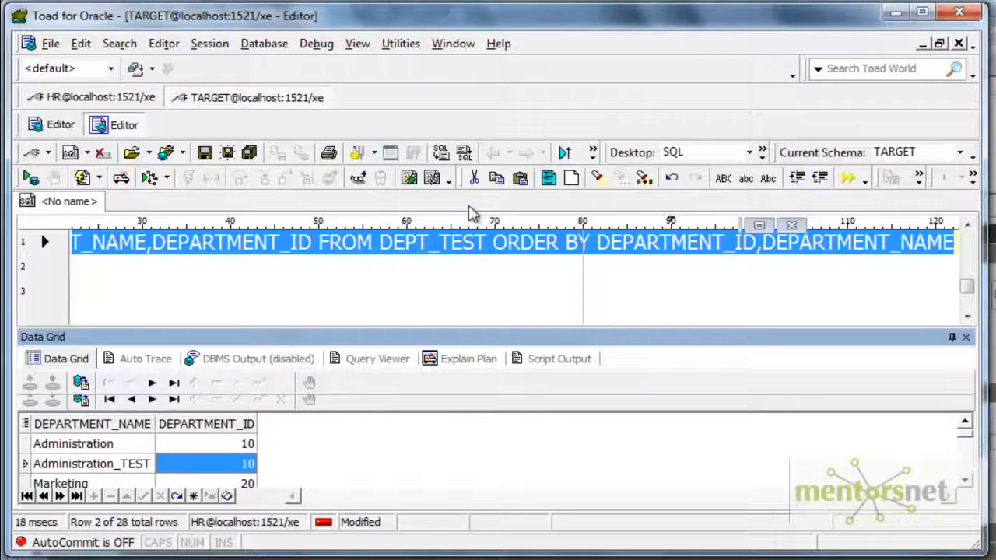
left_click(30, 178)
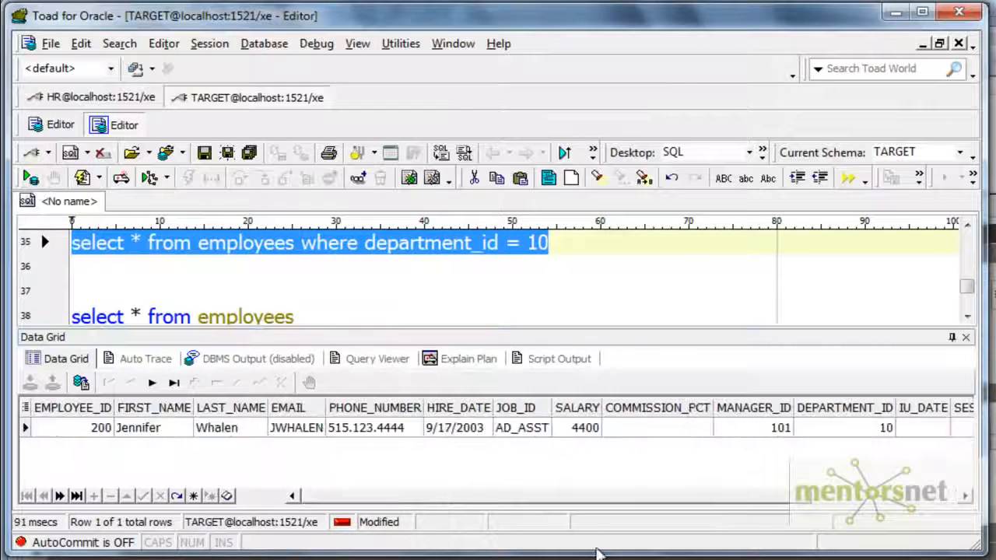
left_click_drag(622, 498, 843, 503)
left_click(937, 428)
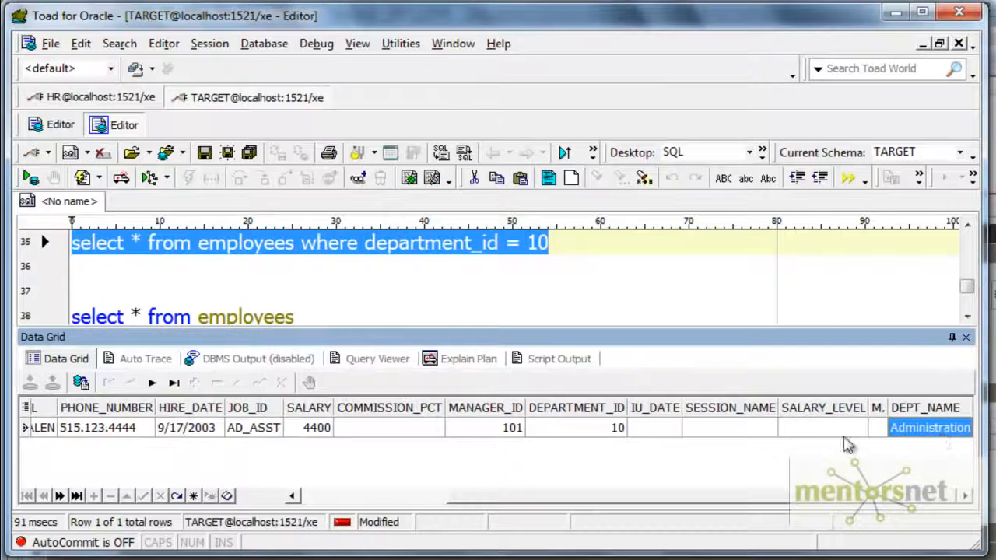
left_click(824, 428)
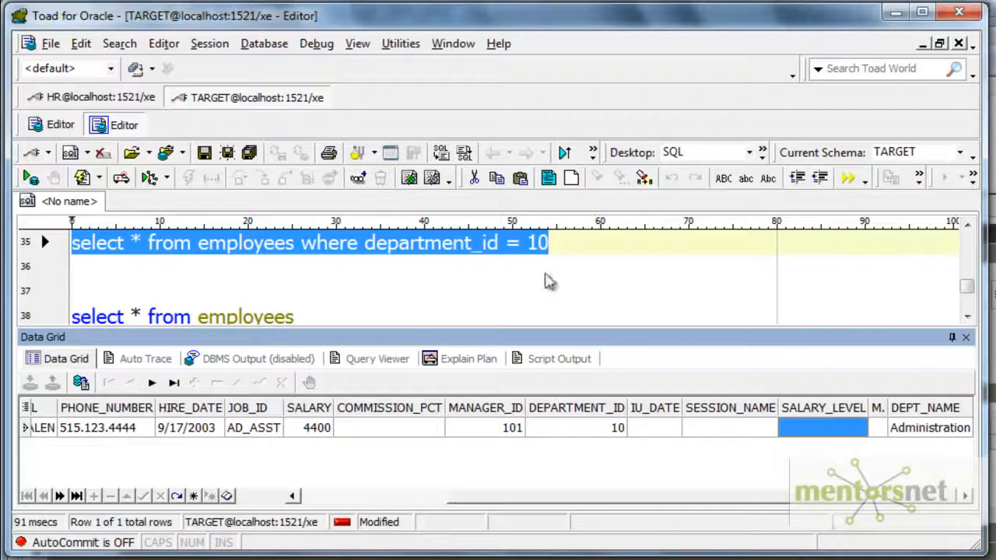
double_click(926, 428)
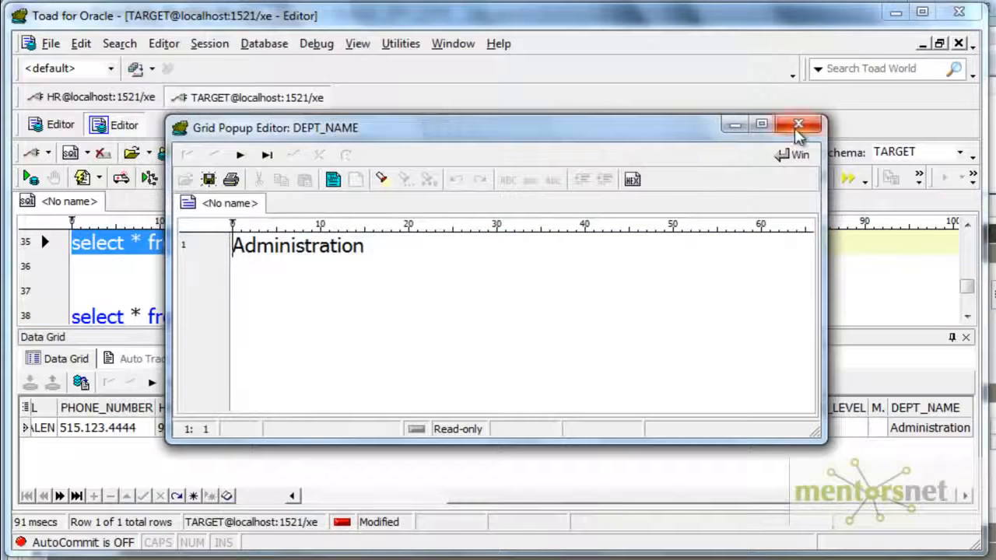
left_click(809, 128)
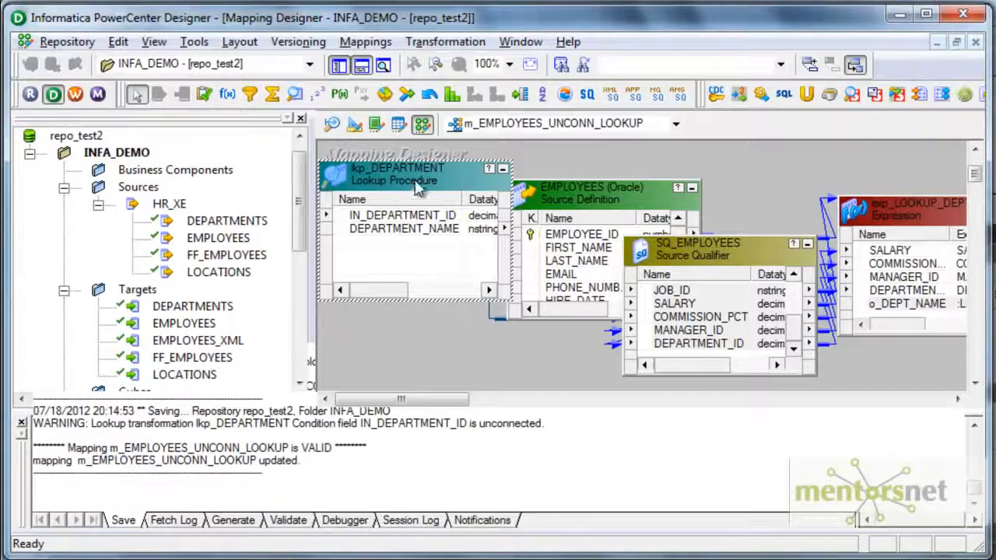
- Return to Designer and review the multiple-match policy in lkp_DEPARTMENT's properties
double_click(419, 192)
left_click(485, 78)
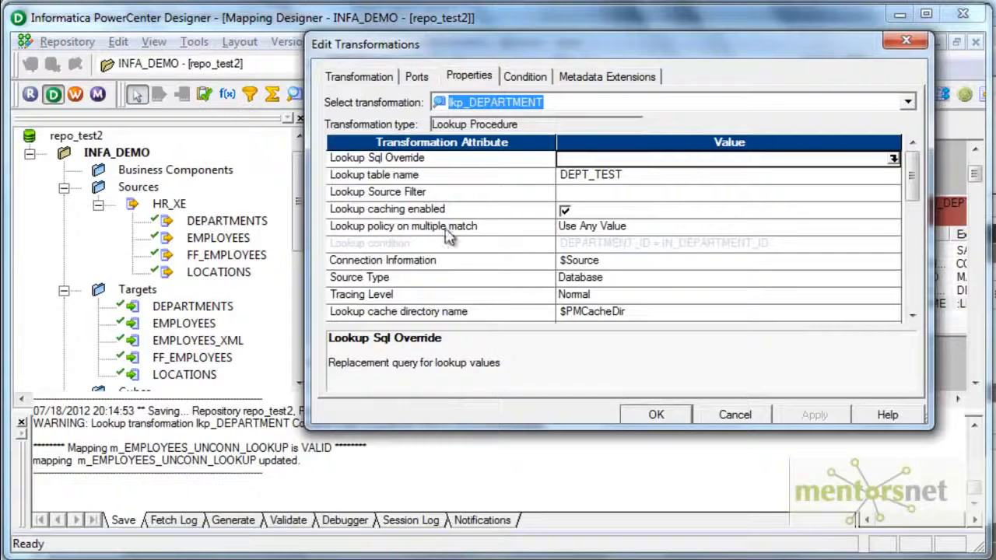
left_click(656, 415)
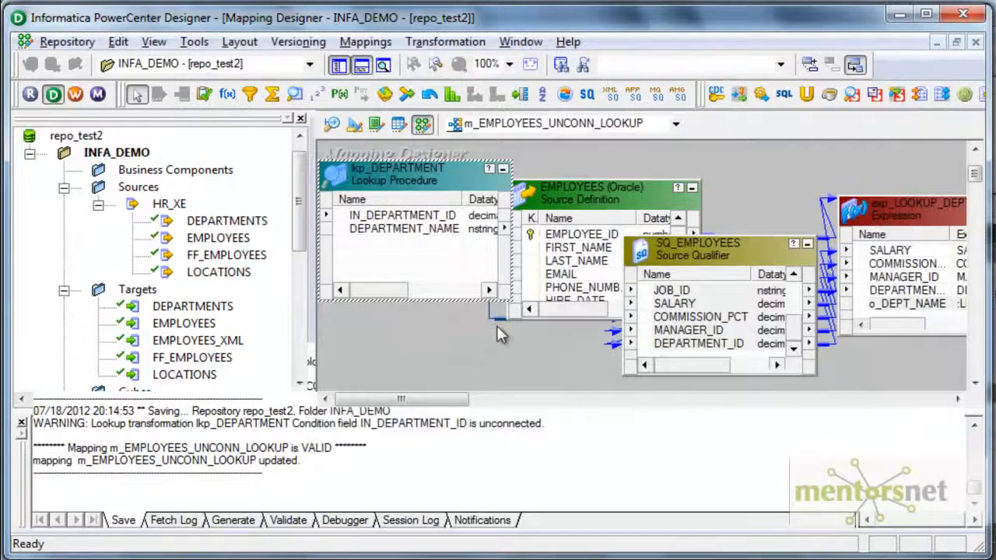